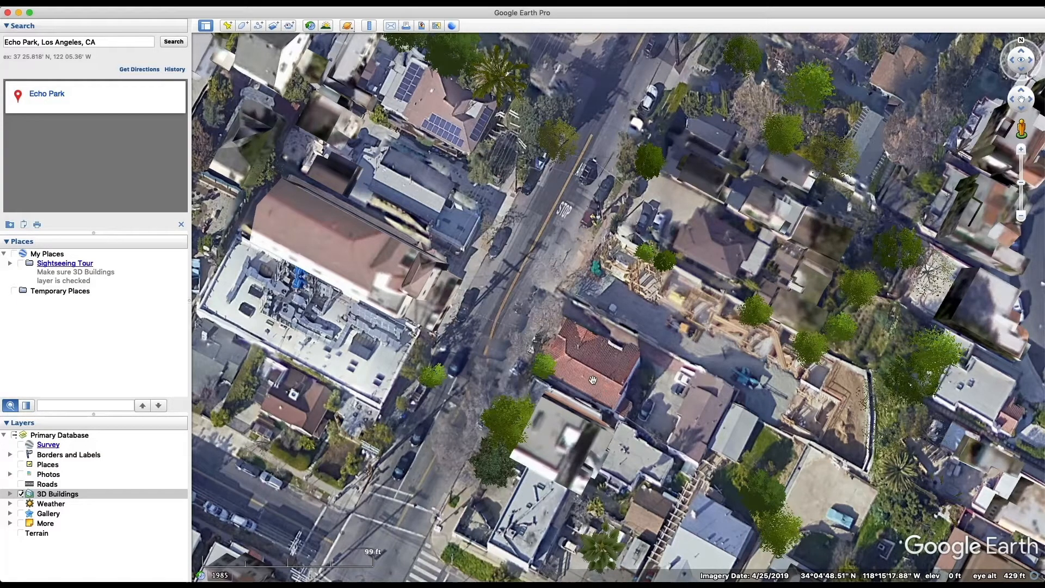
Step: Open the Ruler for measuring a line between two points on the ground
click(370, 26)
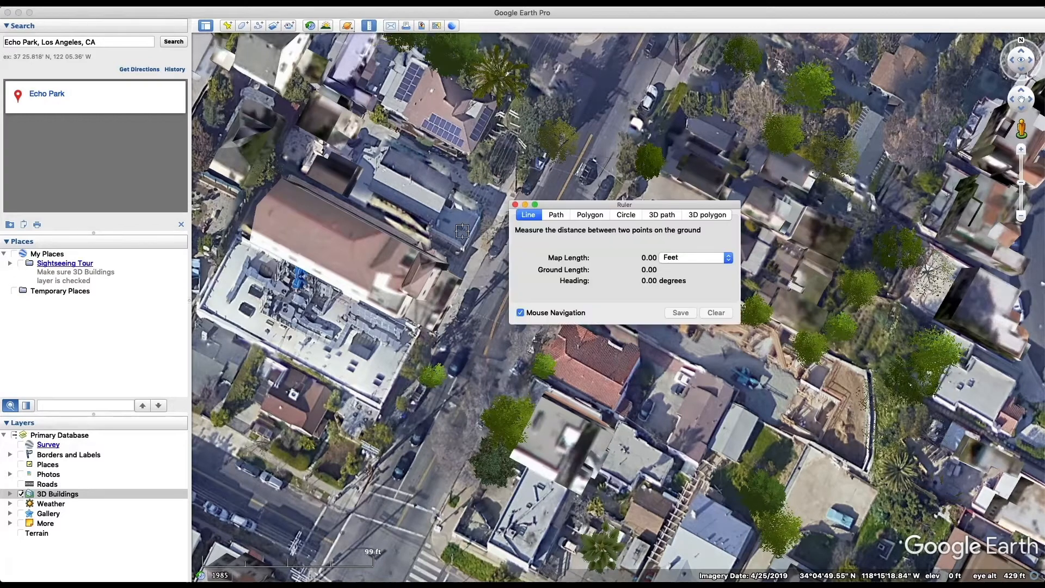
click(419, 335)
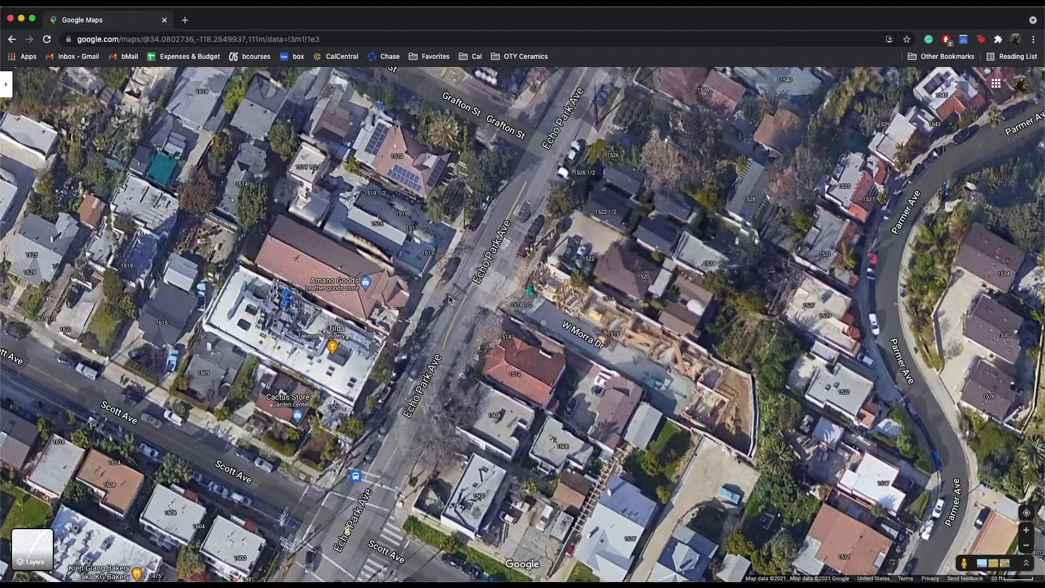
Step: Switch to Google Maps and measure a distance across part of Echo Park Ave, starting from the Amano Goods frontage
right_click(449, 298)
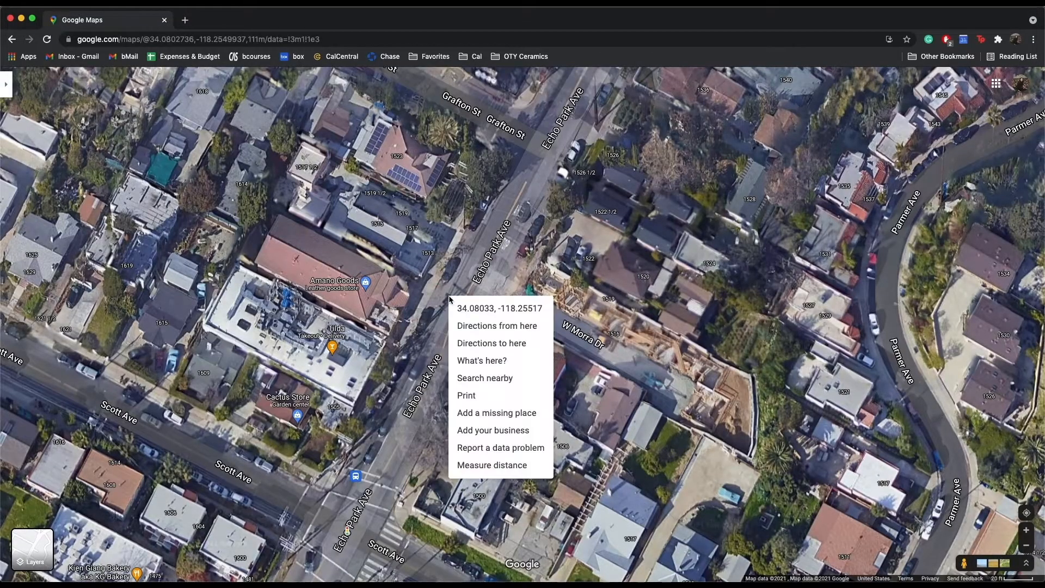
click(472, 466)
drag(449, 297, 415, 298)
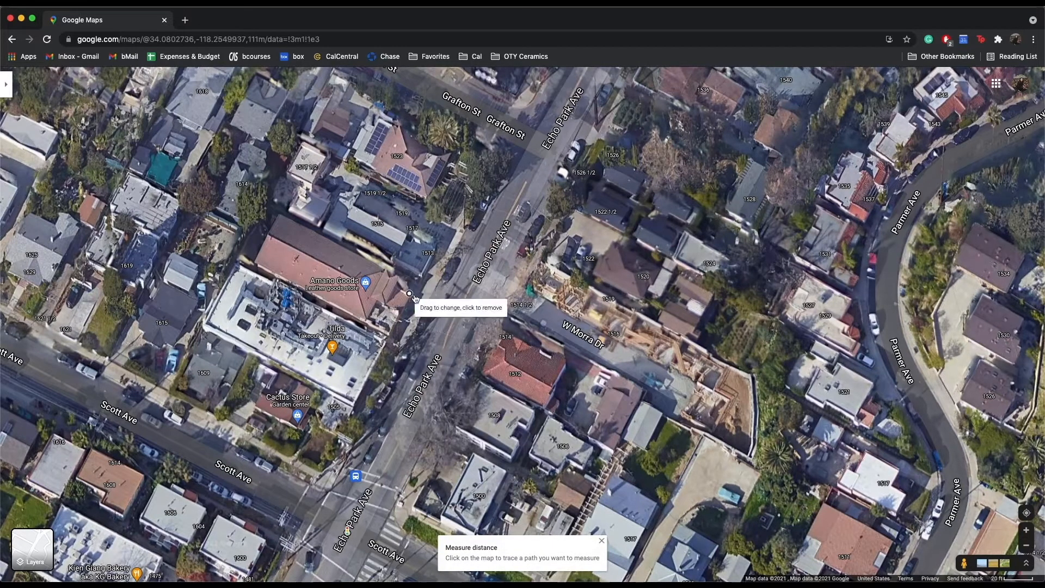
click(492, 333)
drag(492, 333, 457, 320)
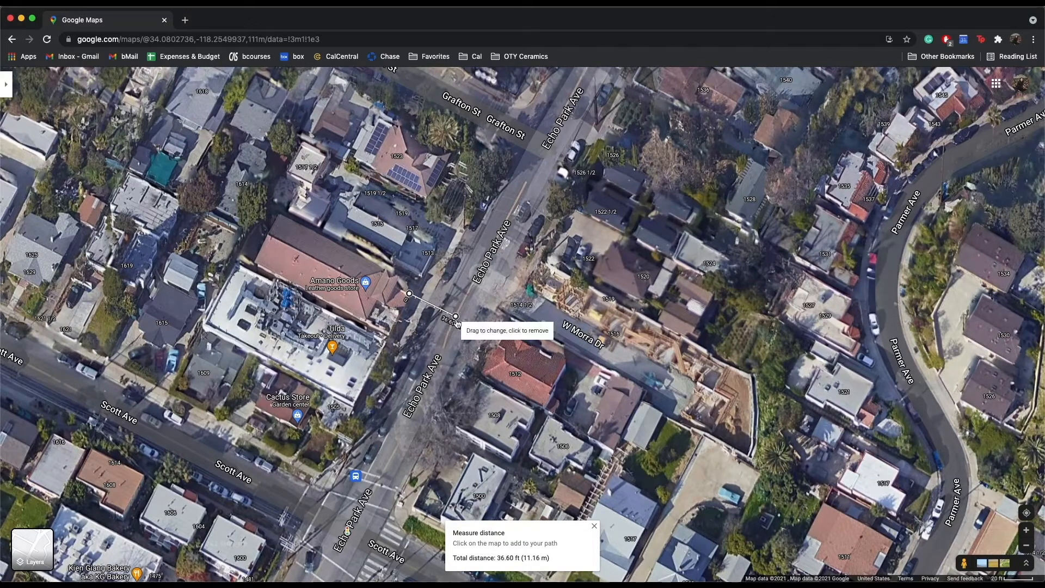
click(458, 321)
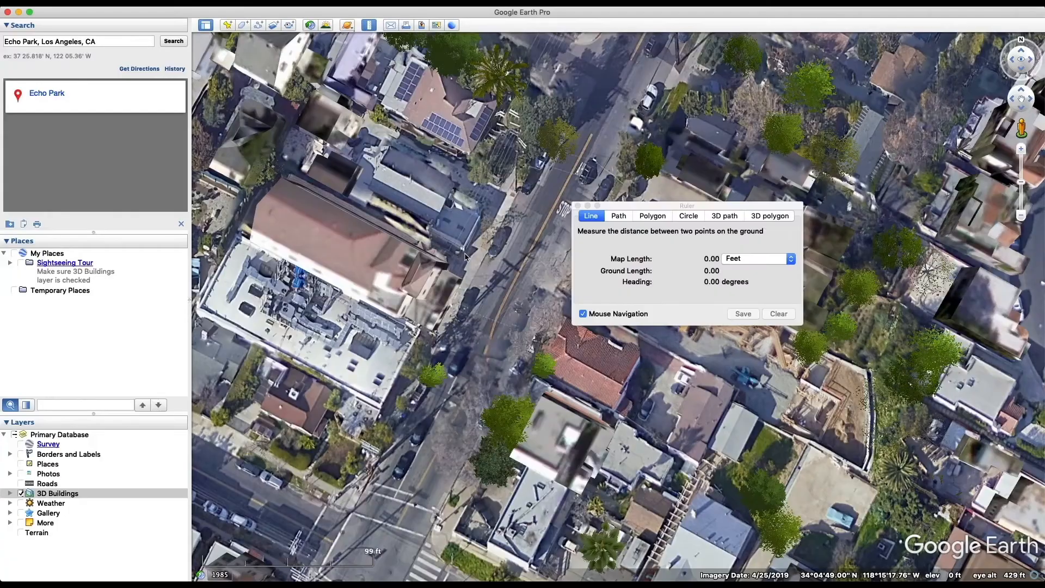
Step: Switch back to Google Earth Pro, measure a line across Echo Park Ave beside the pink-roofed building, and close the Ruler
click(466, 253)
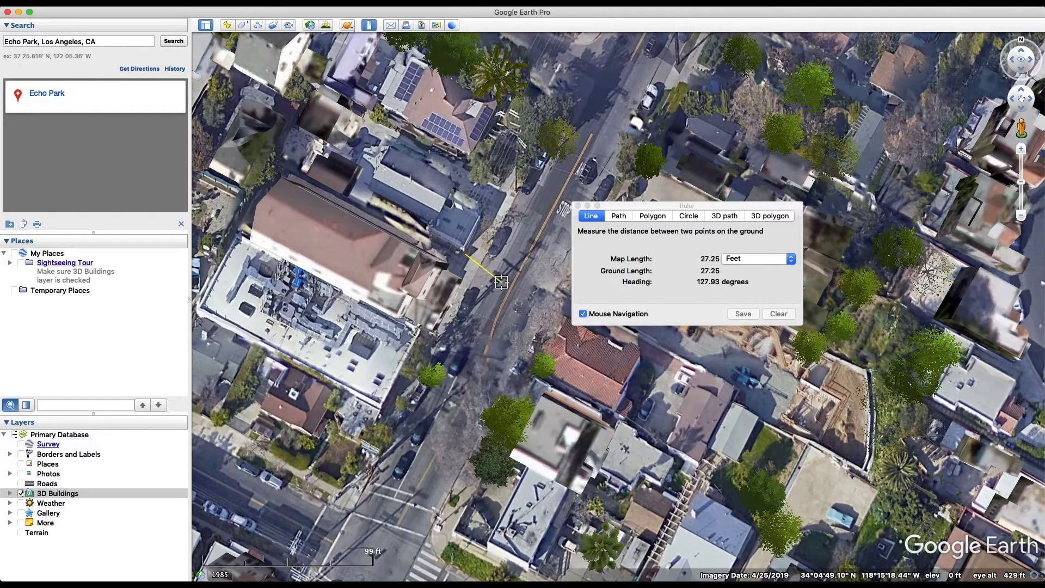
click(529, 283)
scroll(530, 286, up, 3)
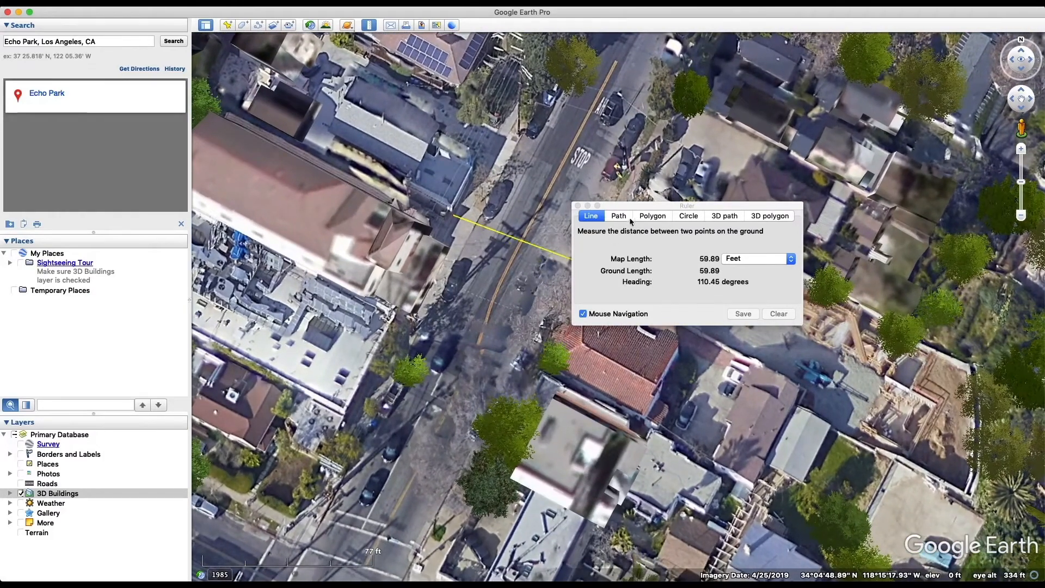
click(577, 205)
Step: Turn off the 3D Buildings layer to show the flat aerial imagery around Echo Park Ave
drag(531, 255, 517, 351)
scroll(454, 343, up, 3)
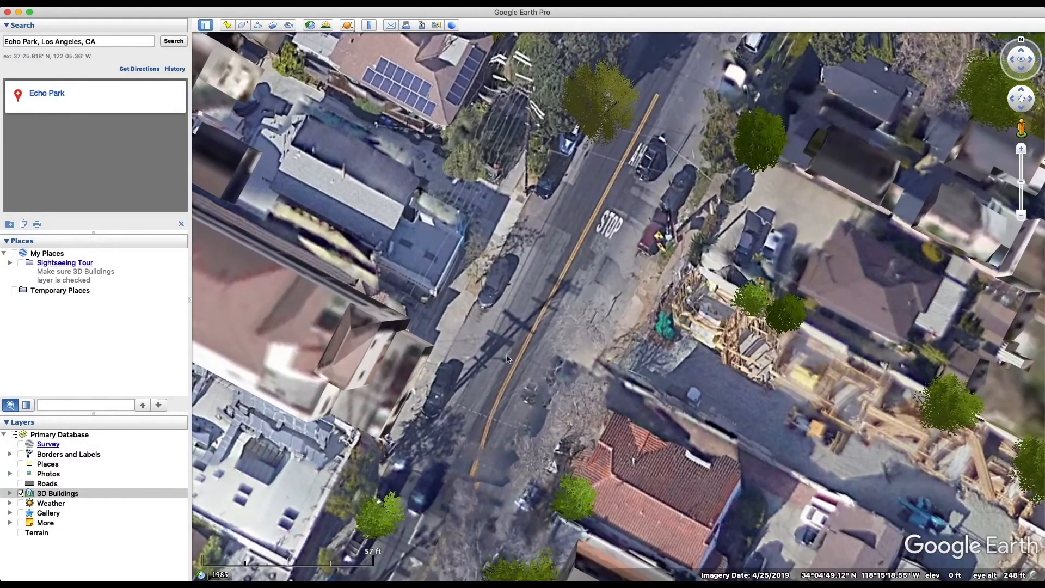
drag(504, 358, 504, 261)
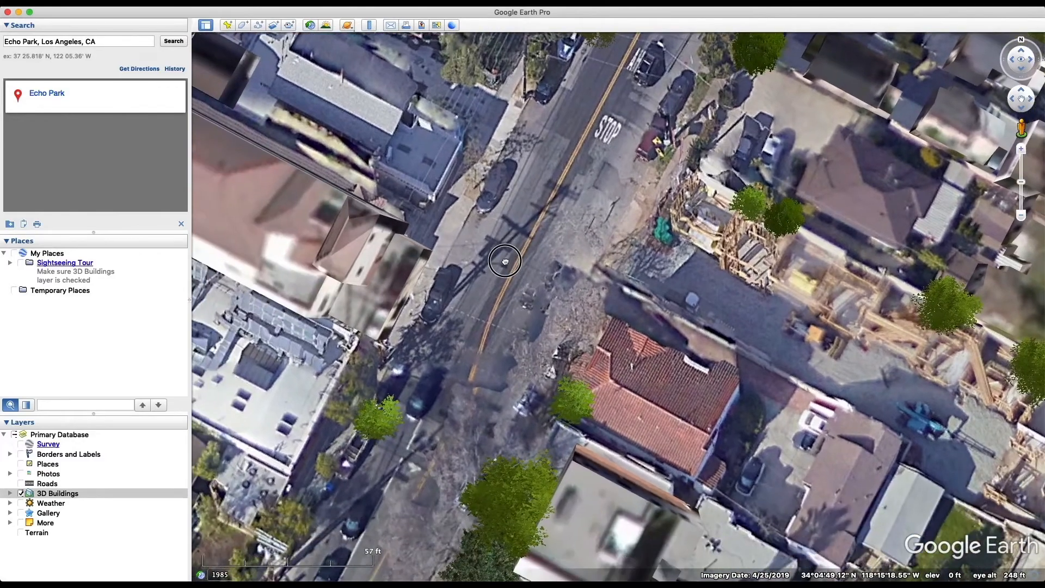
drag(449, 377, 490, 283)
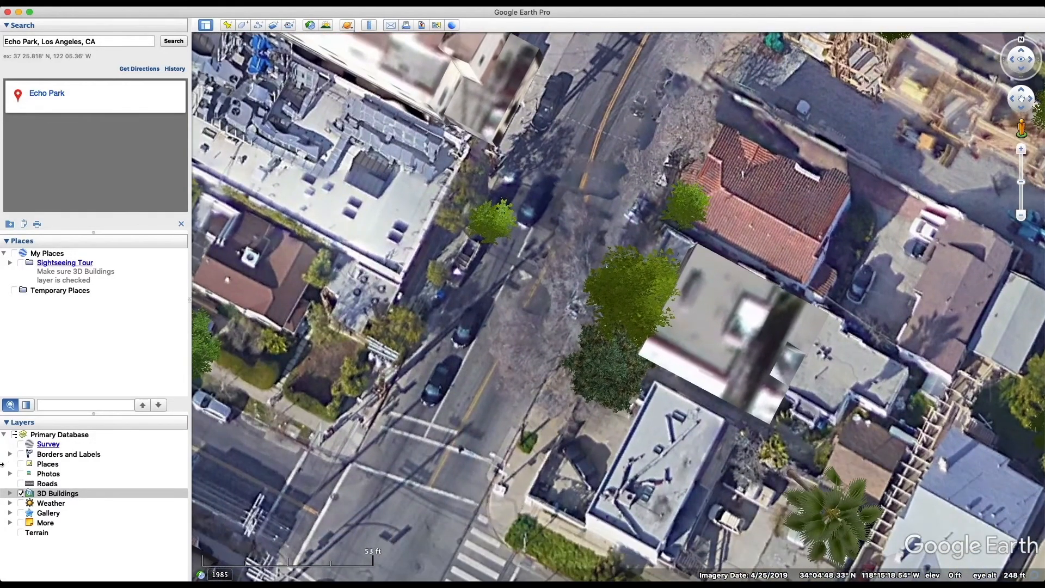
click(21, 493)
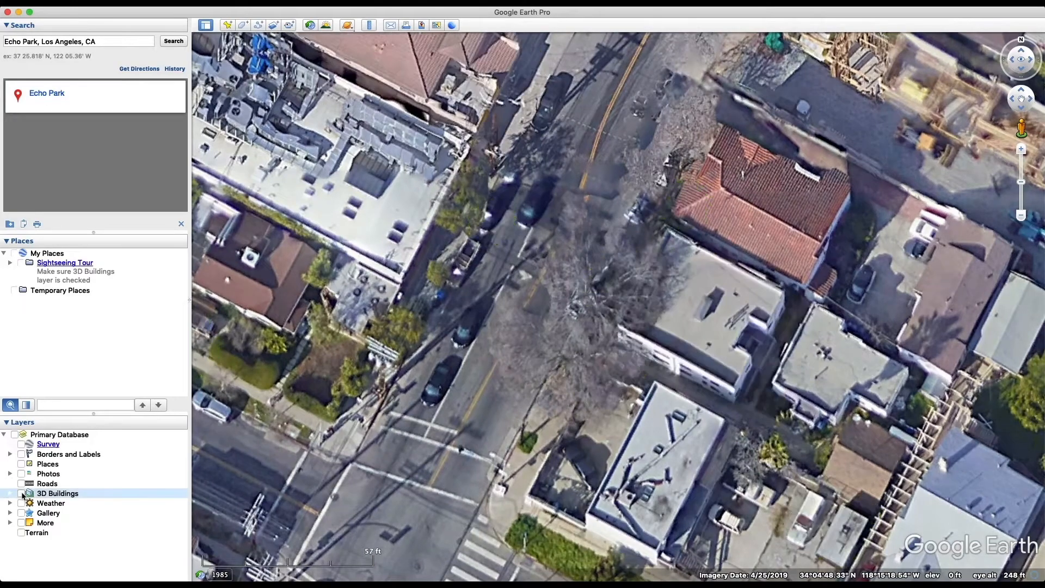
Step: Measure the full width of Echo Park Ave at the intersection beside the construction site, from property line to property line
drag(518, 342, 434, 553)
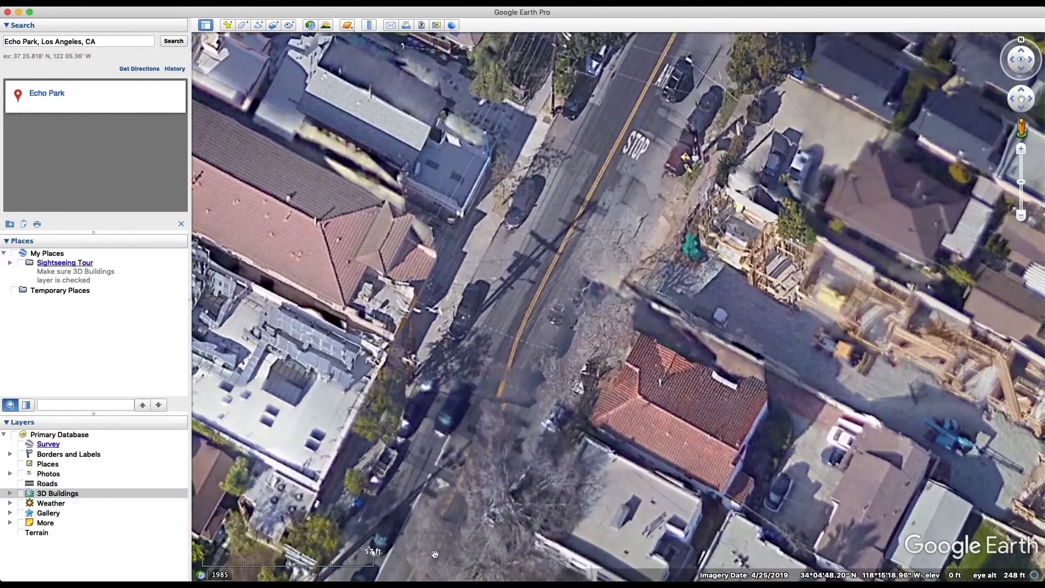
mouse_move(555, 405)
mouse_down()
mouse_move(567, 374)
mouse_move(542, 409)
mouse_up()
drag(630, 165, 510, 431)
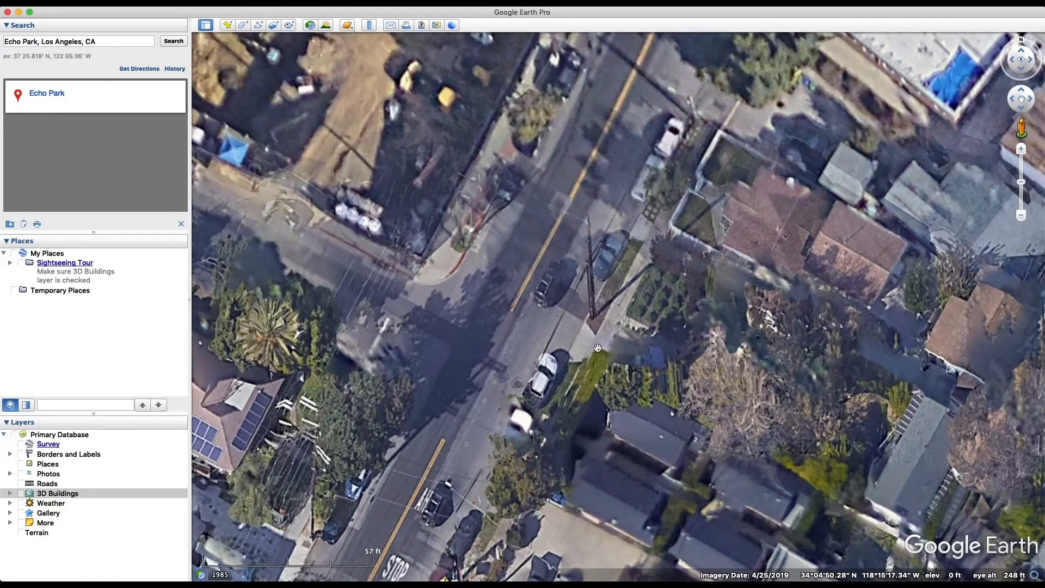
click(369, 25)
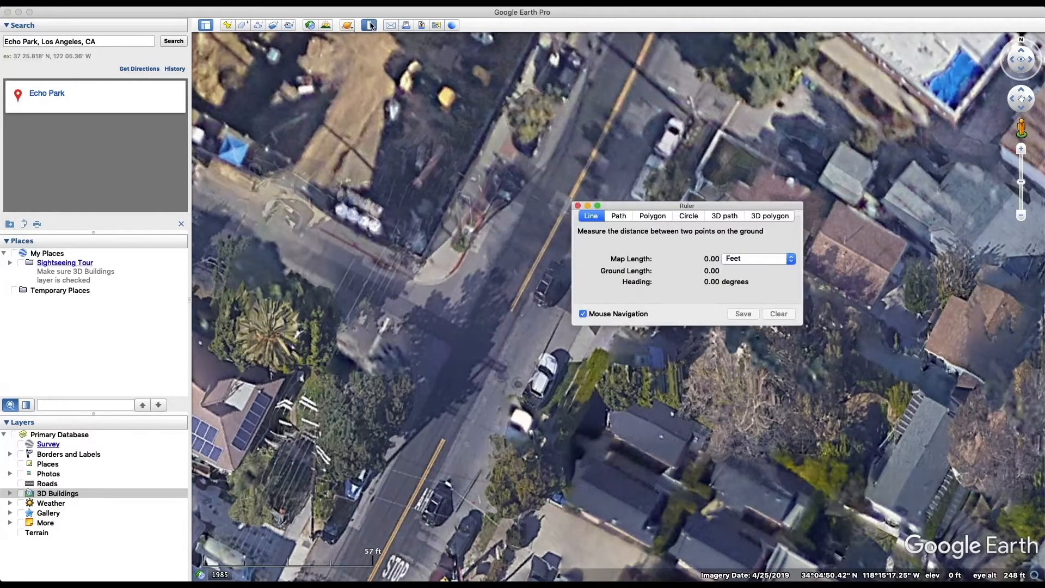
drag(703, 206, 658, 101)
click(431, 238)
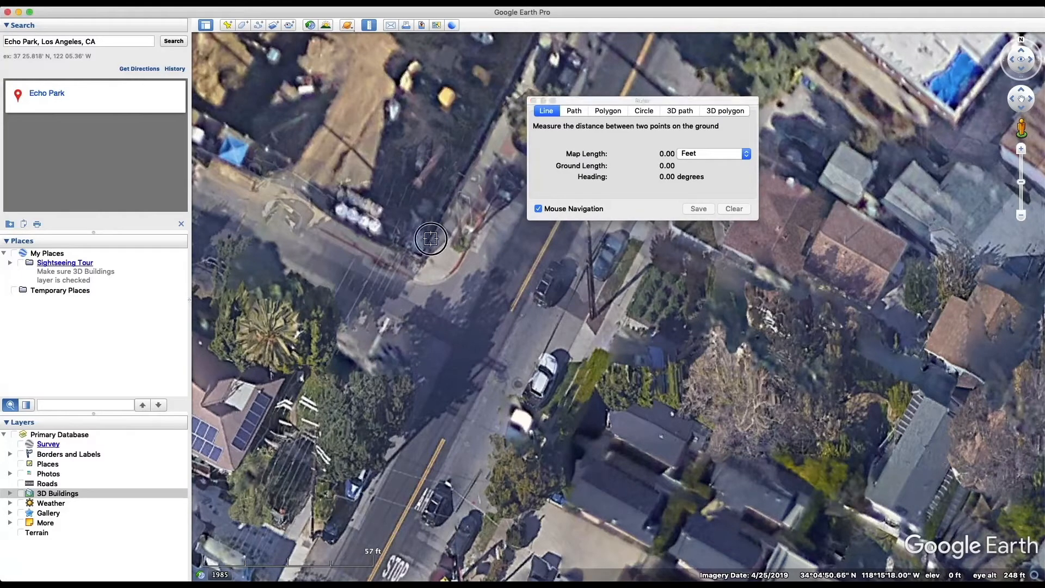
click(433, 237)
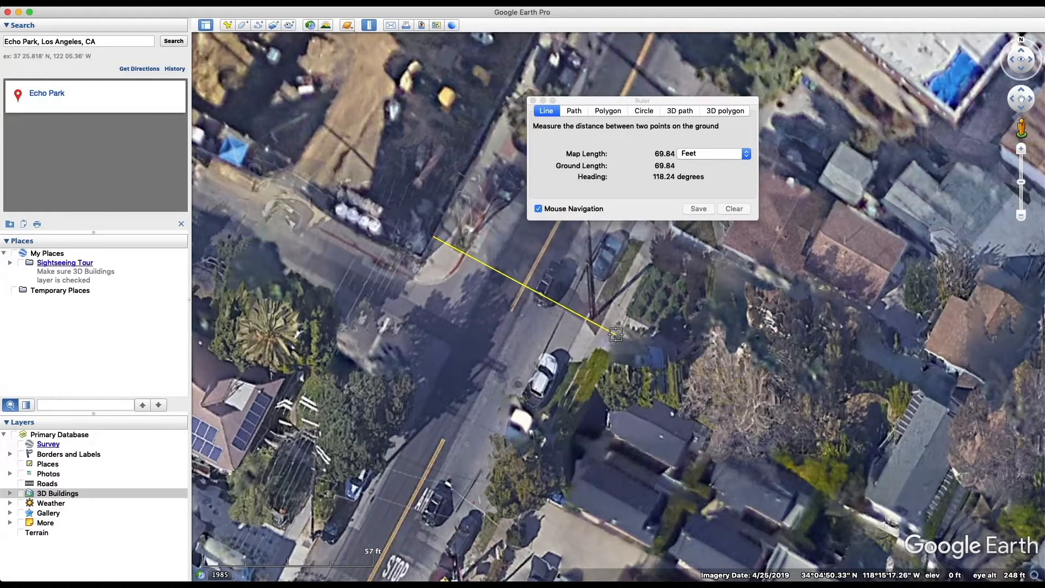
click(617, 335)
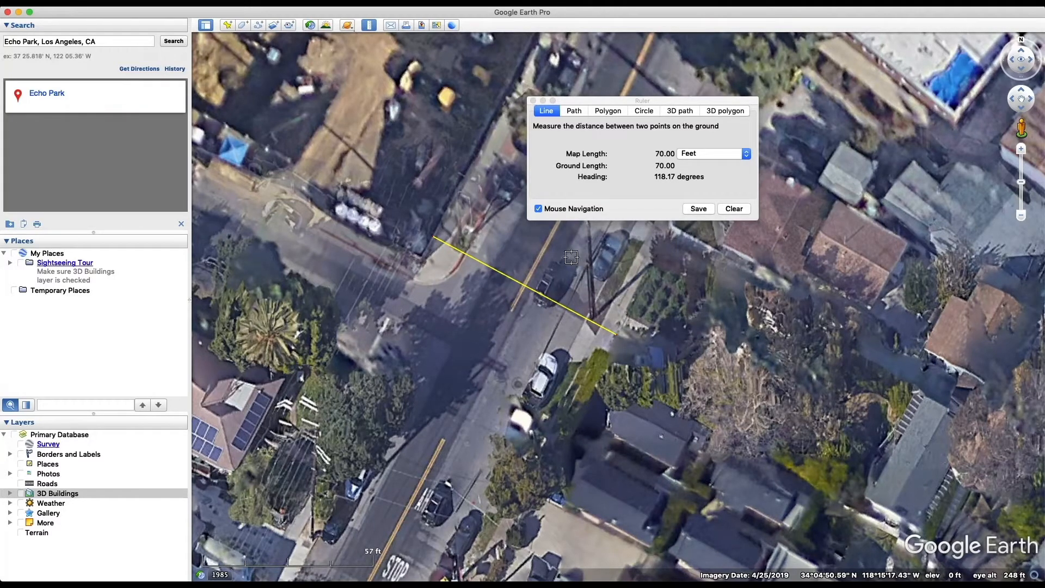
Step: Measure individual street parts with separate ruler lines, including the lane beside the yellow centre line and the strip behind the curb
click(535, 266)
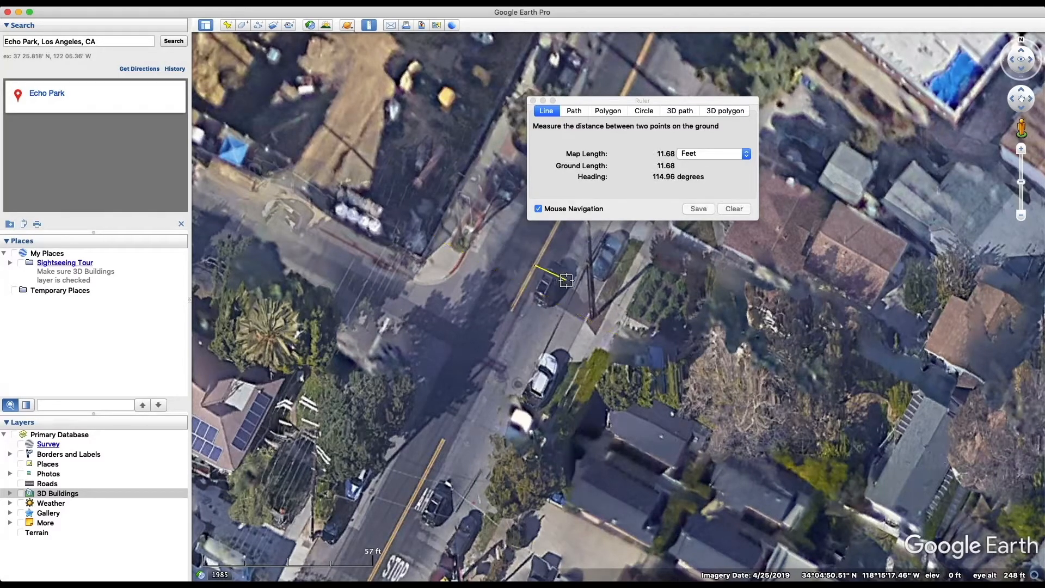
click(571, 285)
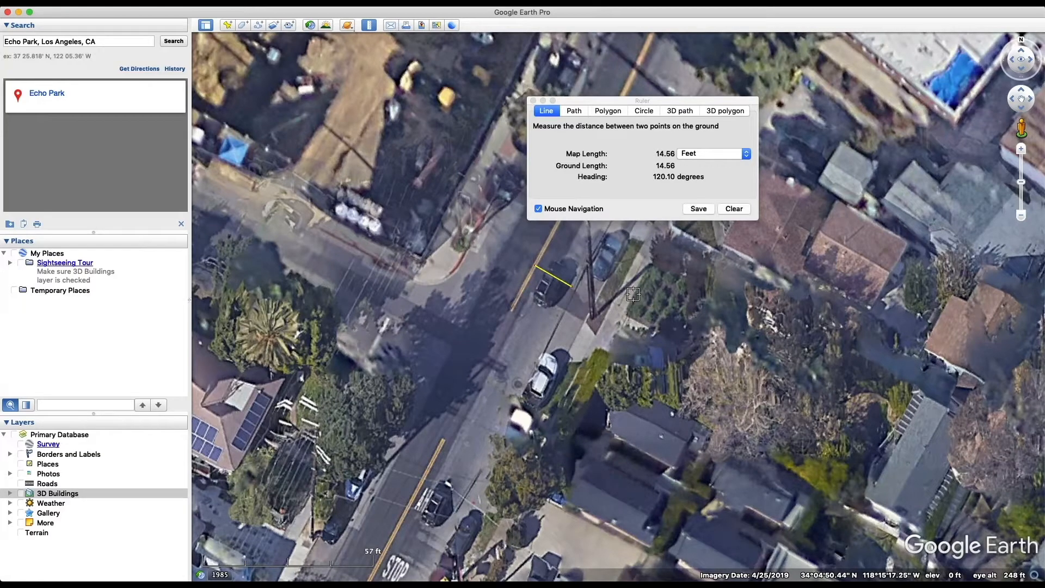
click(608, 299)
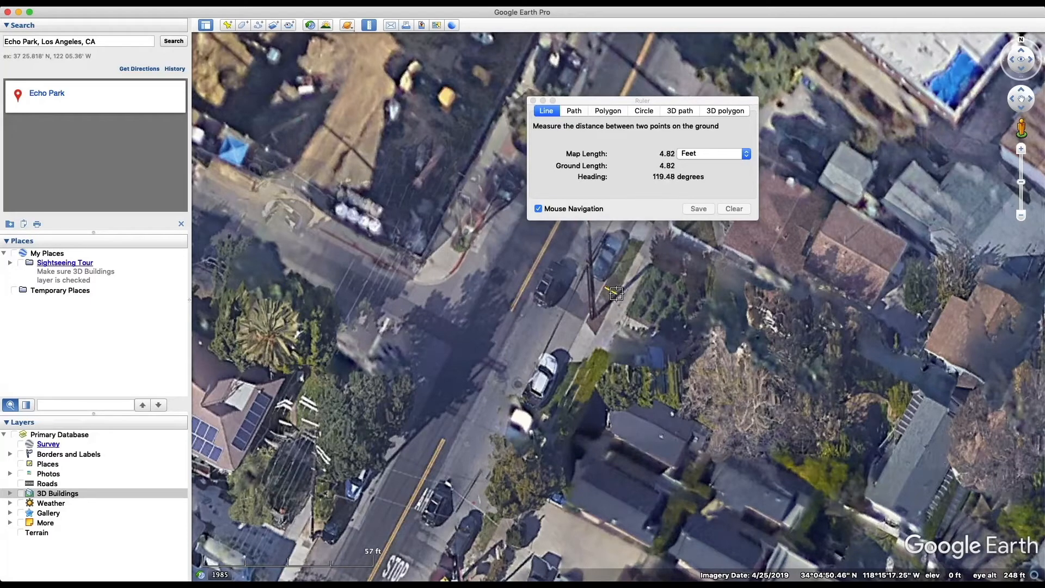
click(616, 295)
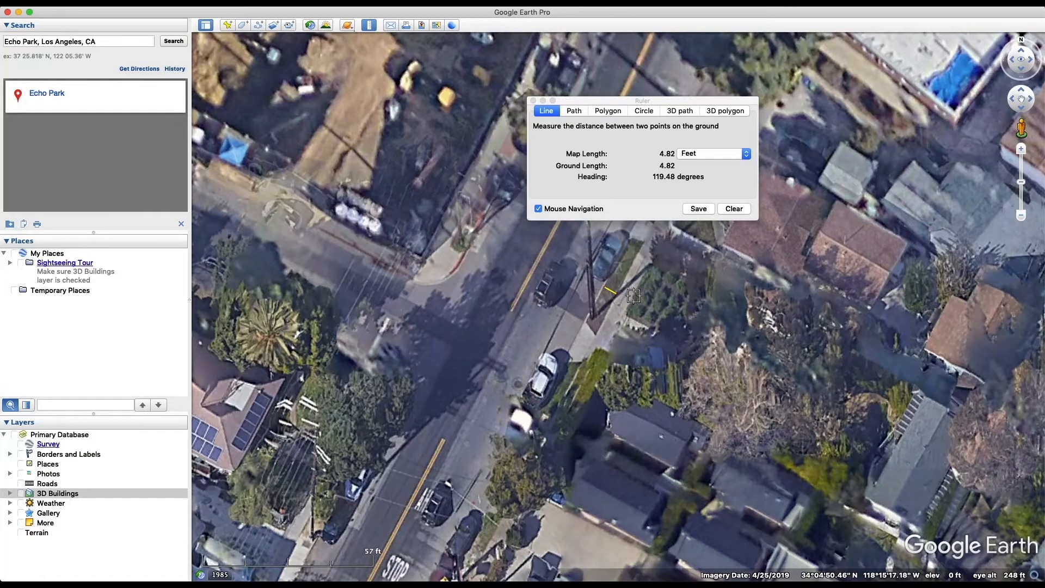
click(601, 286)
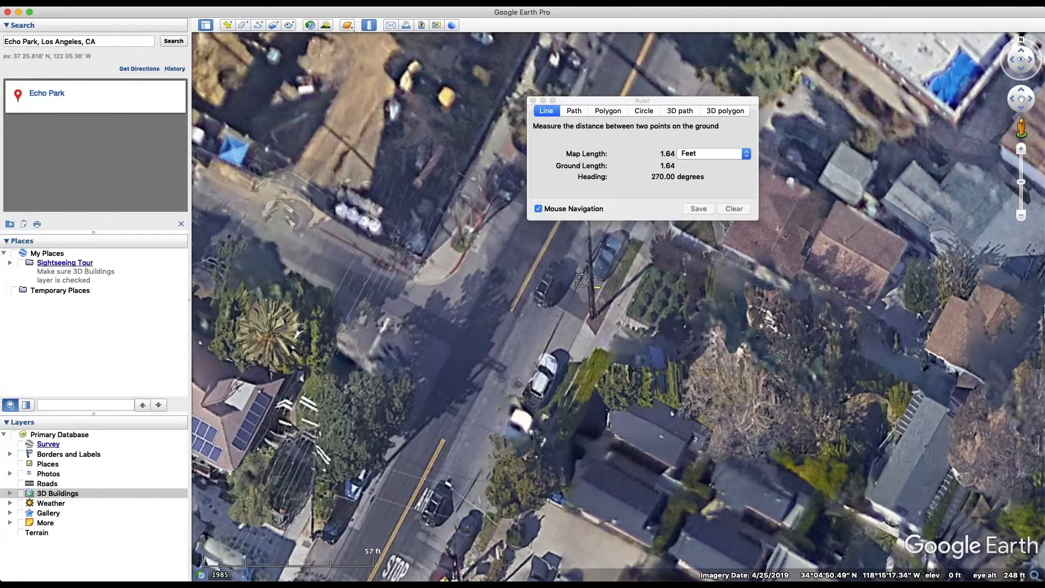
click(479, 229)
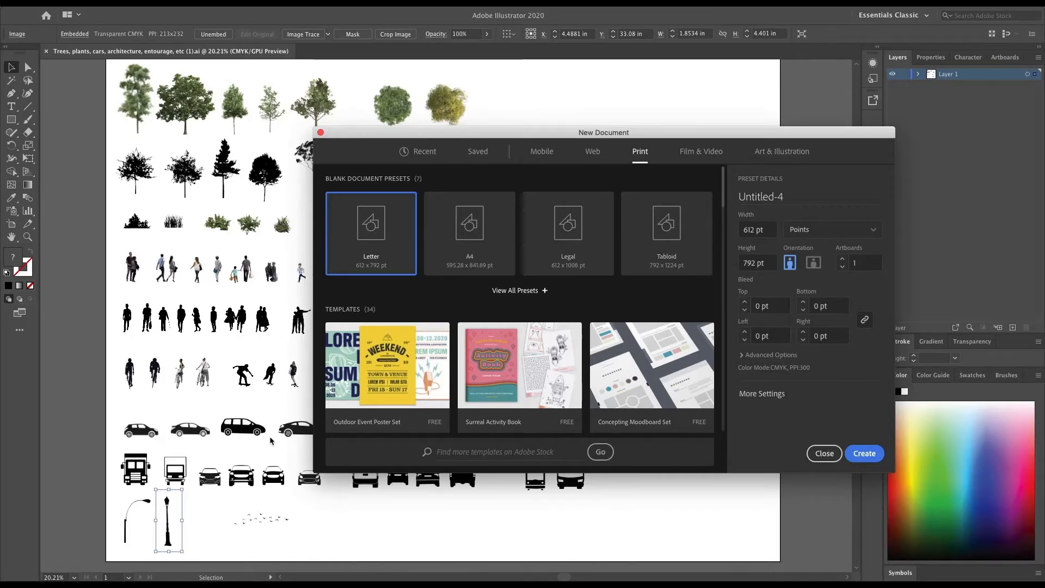
Step: In Illustrator's new document settings, name the document Tutorial_Section and set its units to inches
click(790, 197)
text(Tutorial)
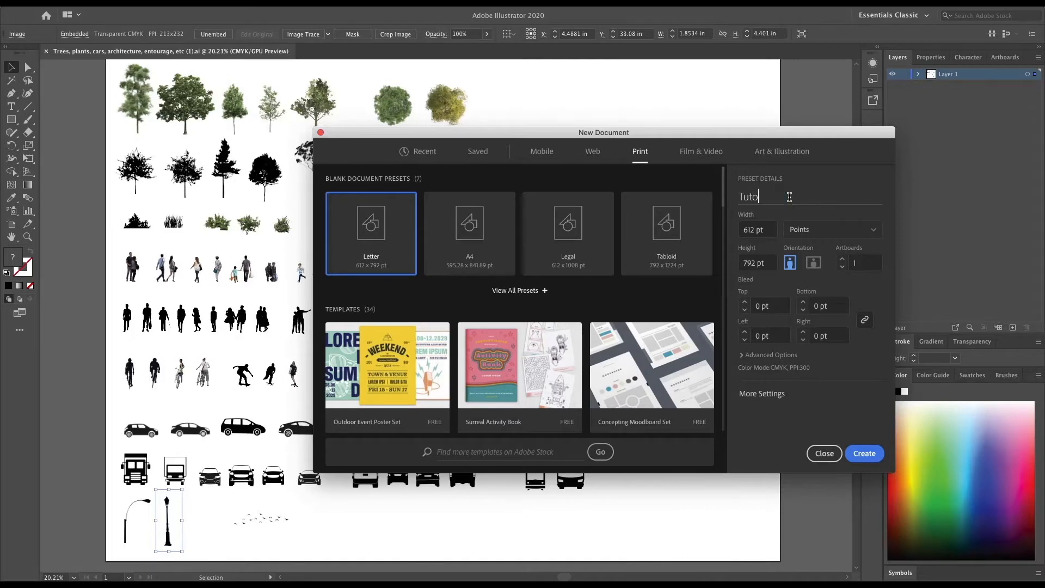
text(_Section)
click(793, 233)
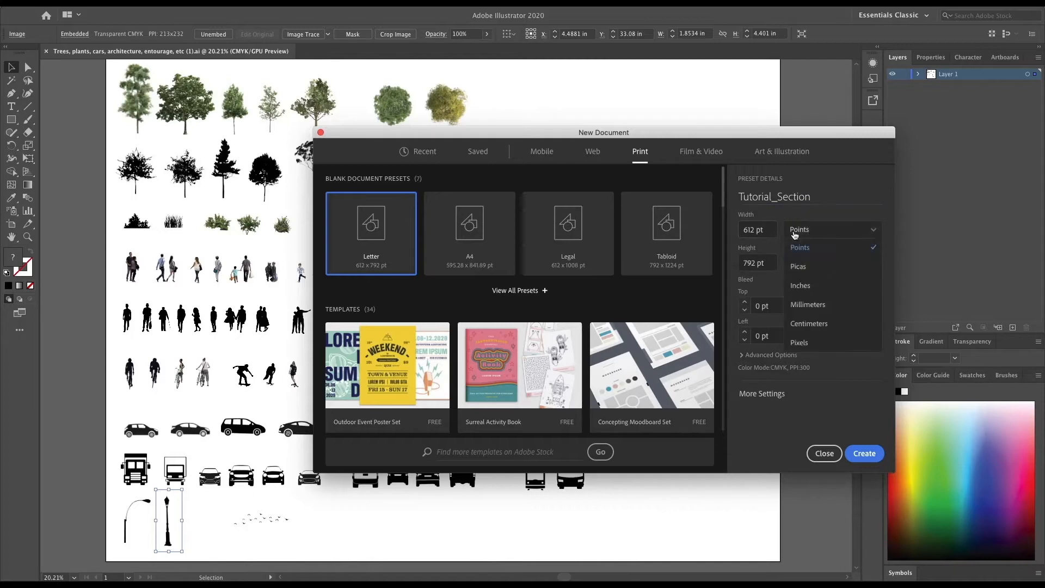
click(796, 288)
Step: Set the document size to 24 in wide by 8 in high and create it
click(763, 229)
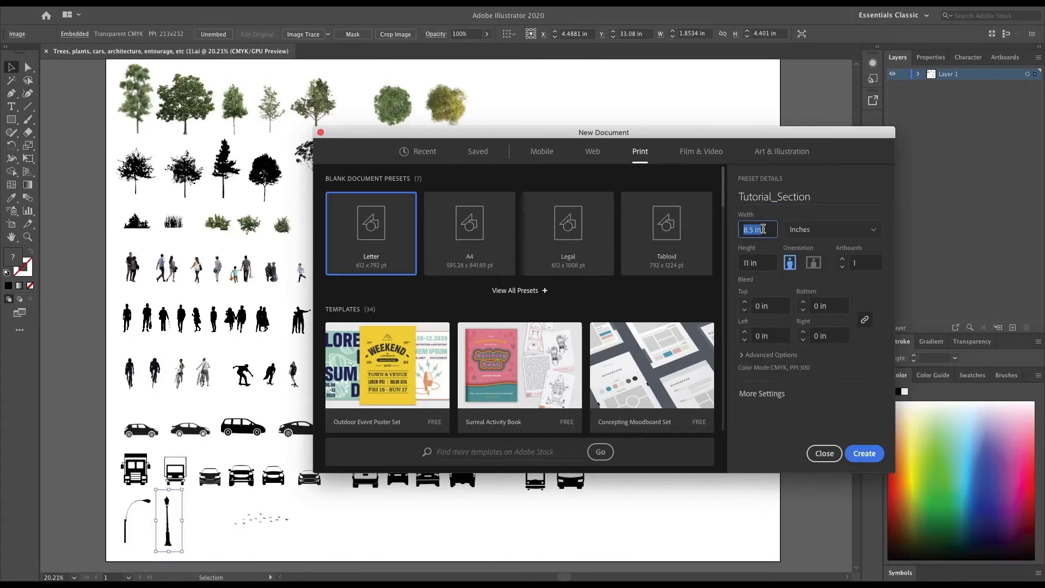
text(24)
click(757, 262)
text(8)
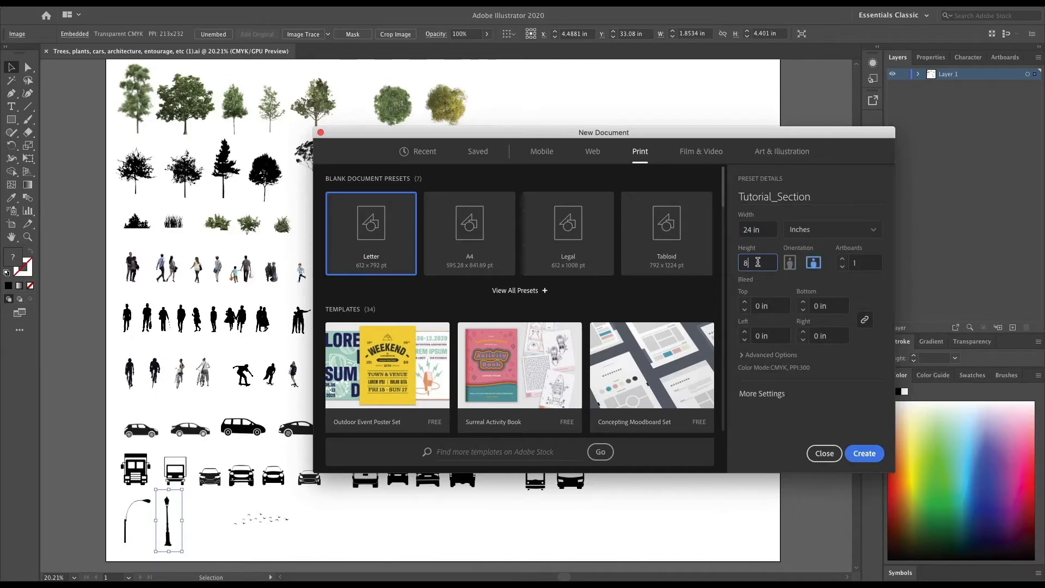
click(771, 227)
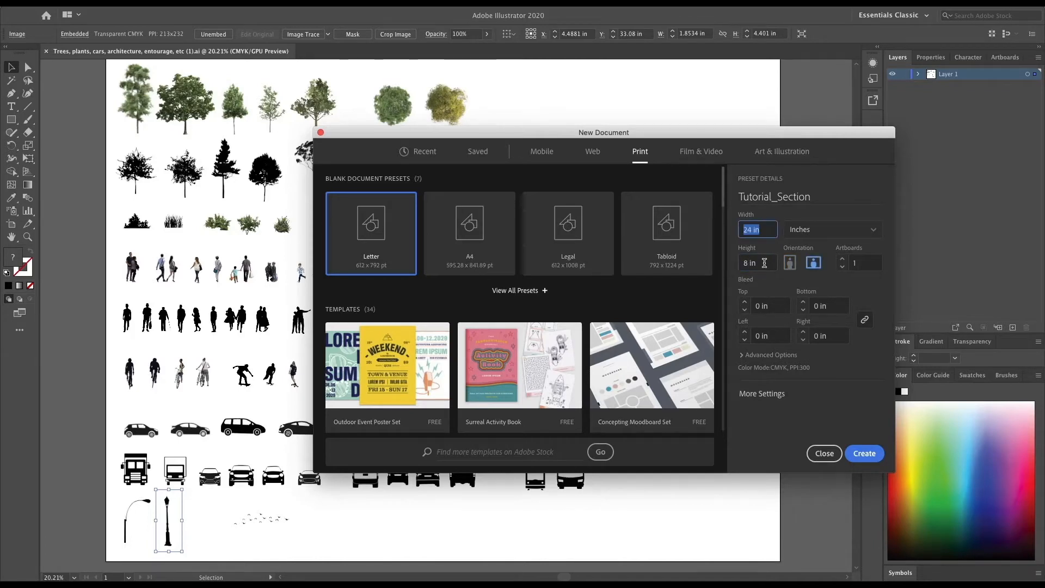
click(764, 263)
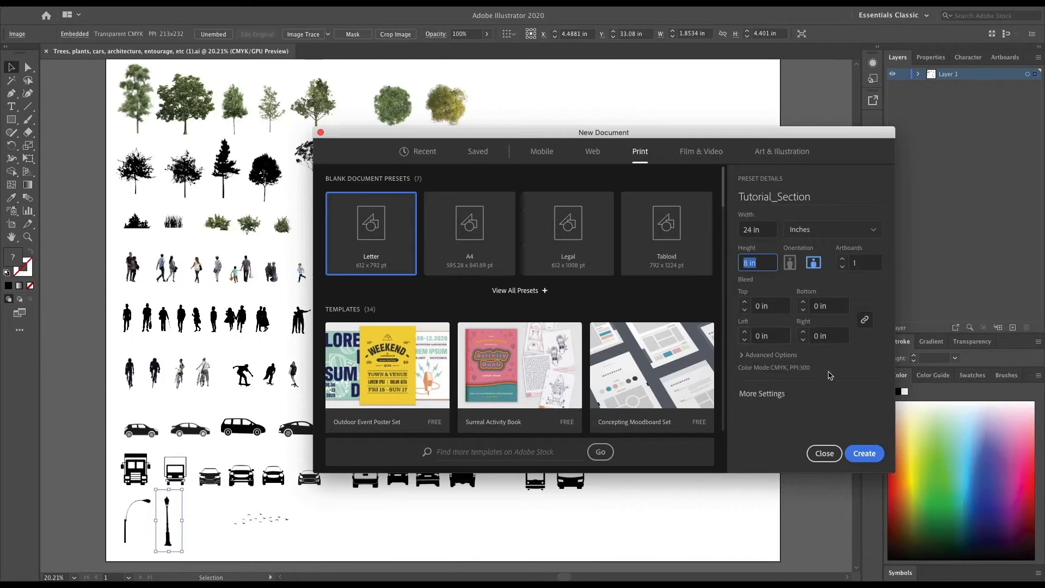
click(862, 457)
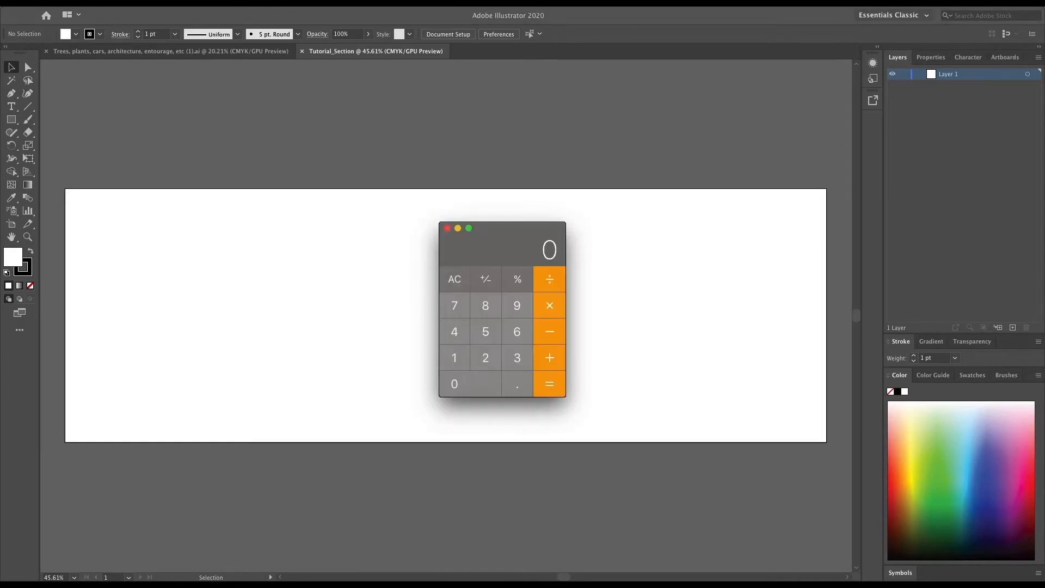
Step: Multiply .25 by 70 in the Calculator to convert the street width to drawing scale, and close the Calculator
click(516, 384)
click(495, 361)
click(495, 330)
click(551, 306)
click(466, 304)
click(473, 385)
click(543, 387)
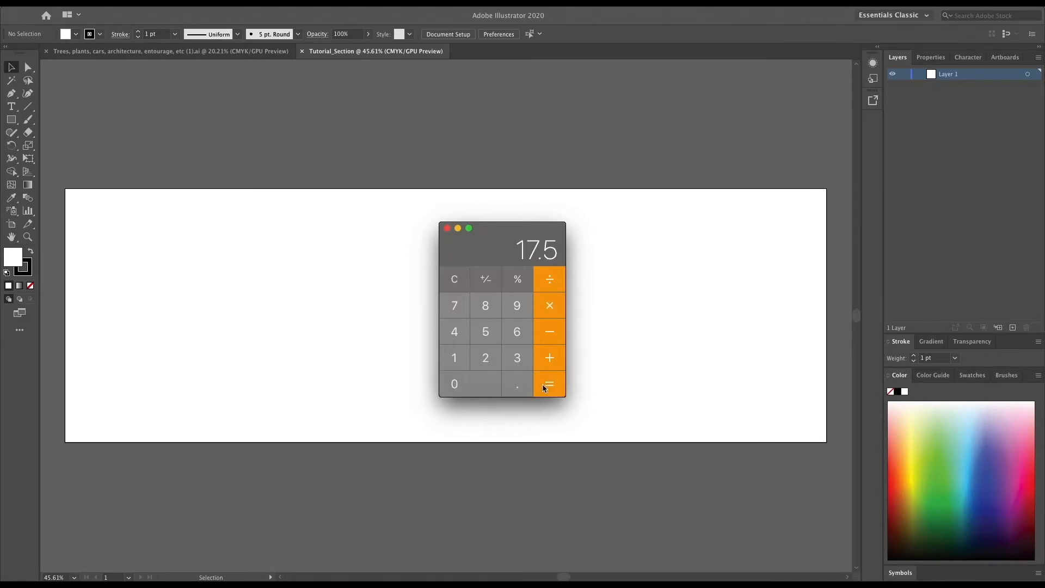
click(448, 229)
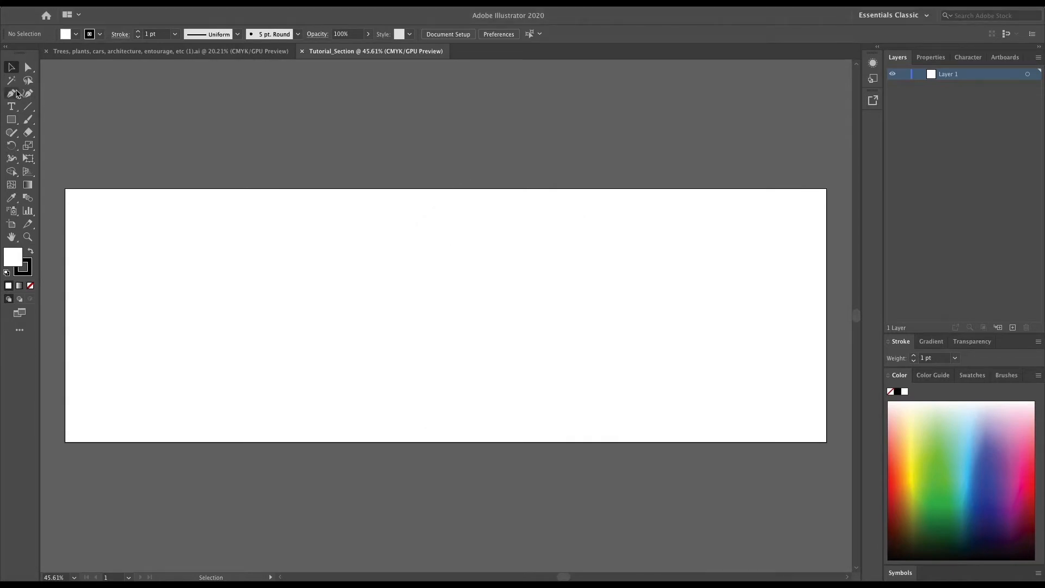
Step: Draw a straight horizontal Pen path about 17.5 in long across the artboard, below its middle, and end the path
click(11, 94)
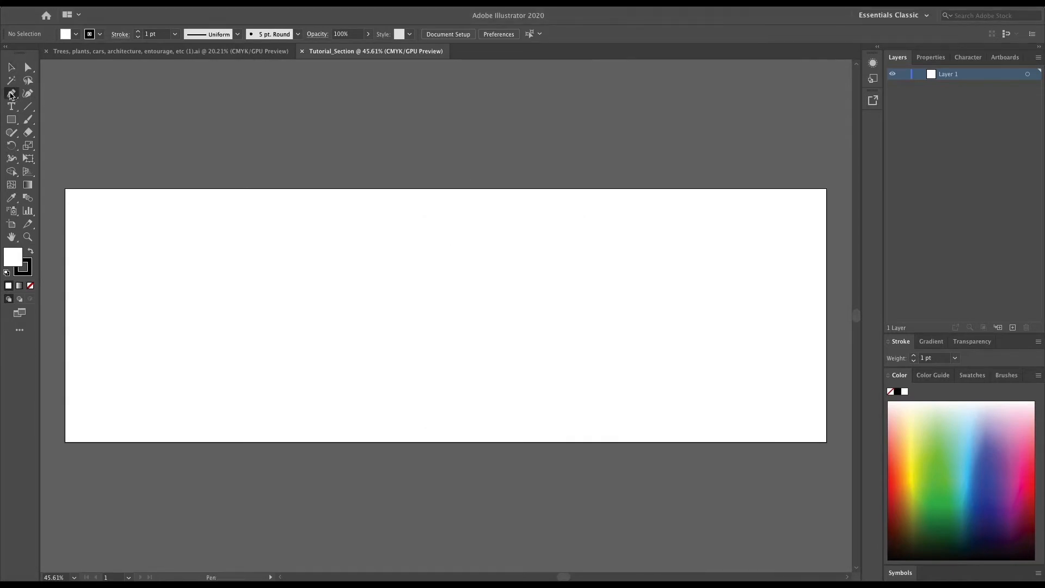
click(154, 340)
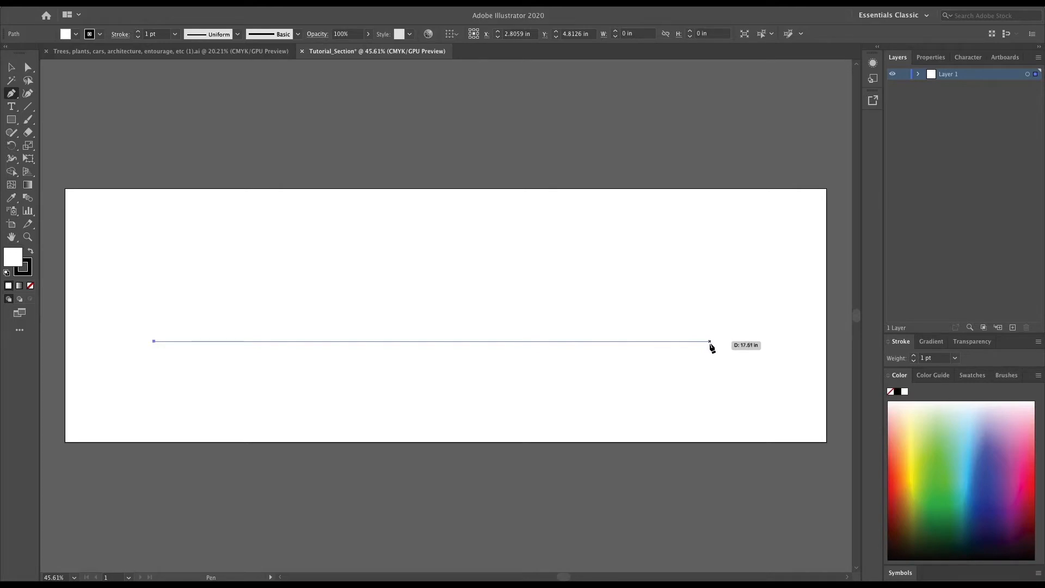
click(710, 342)
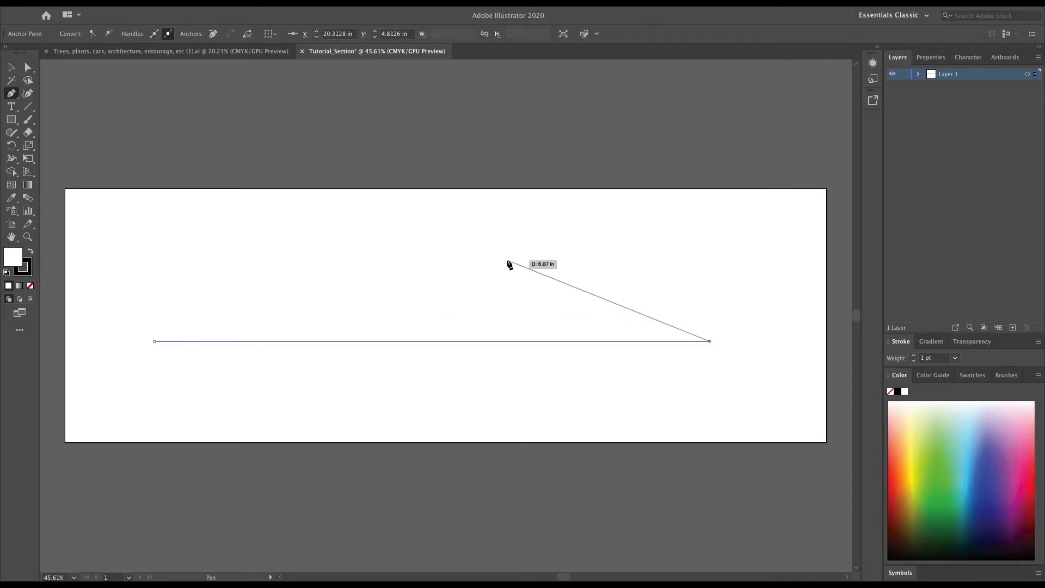
key(Escape)
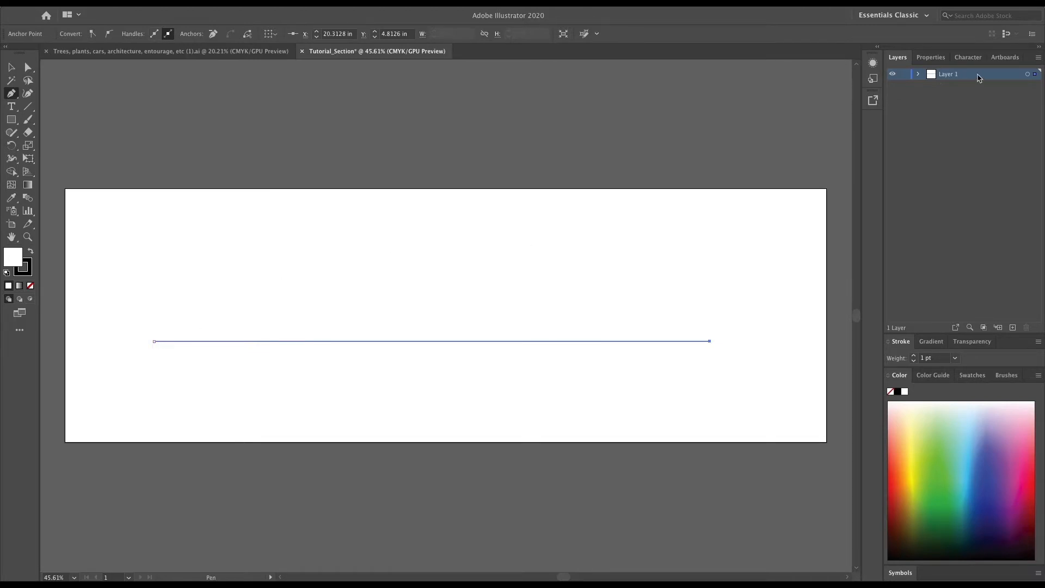
Step: Rename Layer 1 as Reference and lock it
double_click(944, 75)
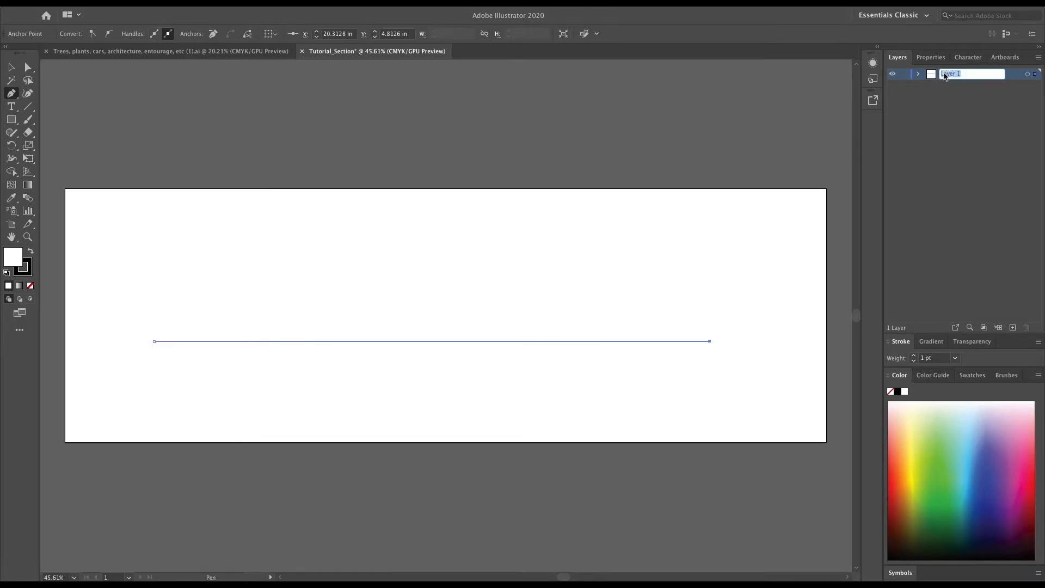
text(R)
text(eferencce)
key(Return)
double_click(963, 79)
click(964, 74)
key(BackSpace)
click(904, 74)
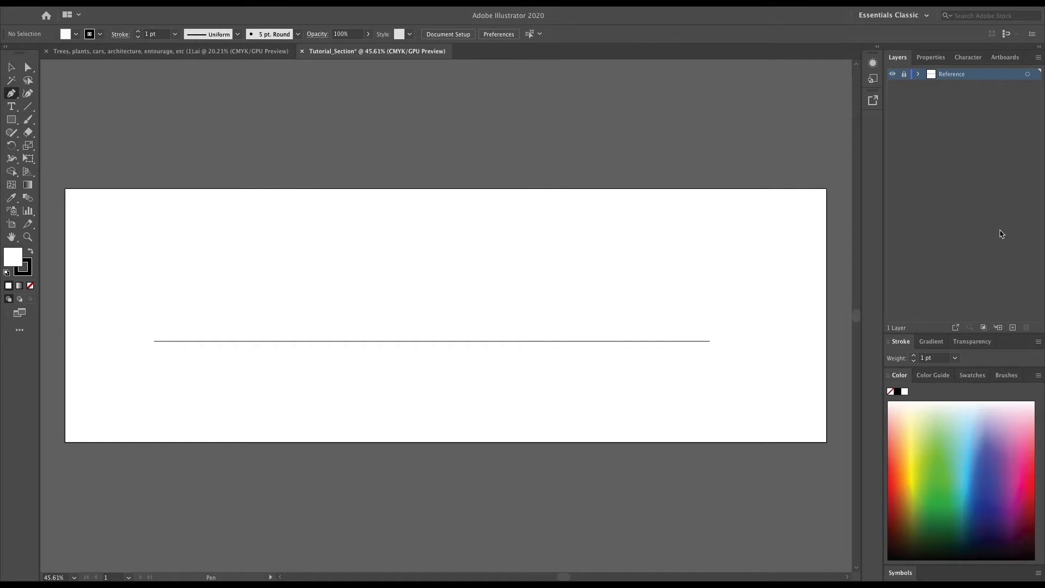
Step: Add a new layer and start a Pen path just below the reference line's left end
click(1011, 327)
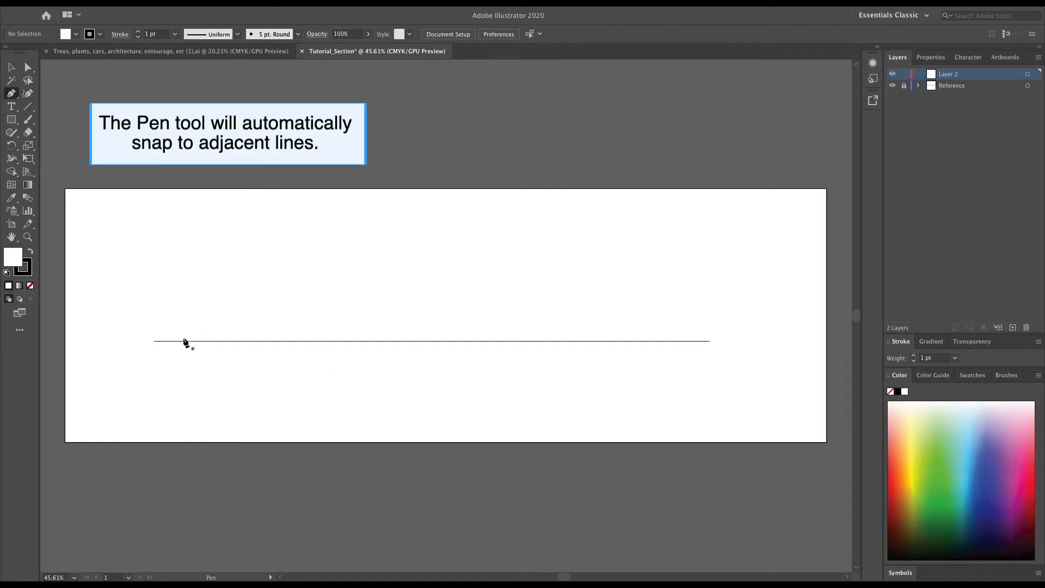
click(154, 353)
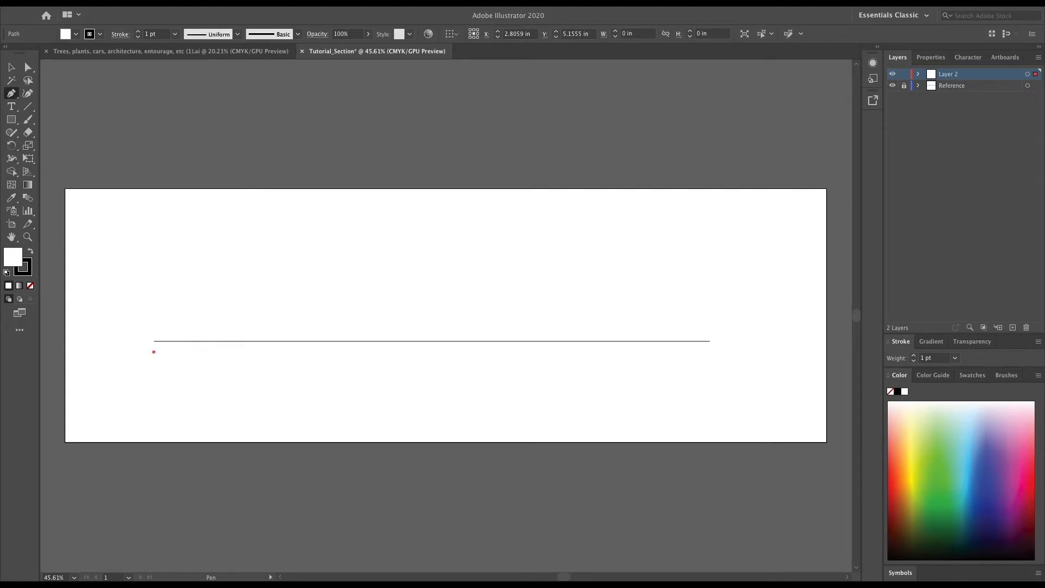
Step: Multiply .25 by 12 in the Calculator to convert the sidewalk width to drawing scale, and close the Calculator
click(461, 285)
click(524, 384)
click(483, 355)
click(486, 331)
click(560, 299)
click(461, 358)
click(485, 358)
click(549, 382)
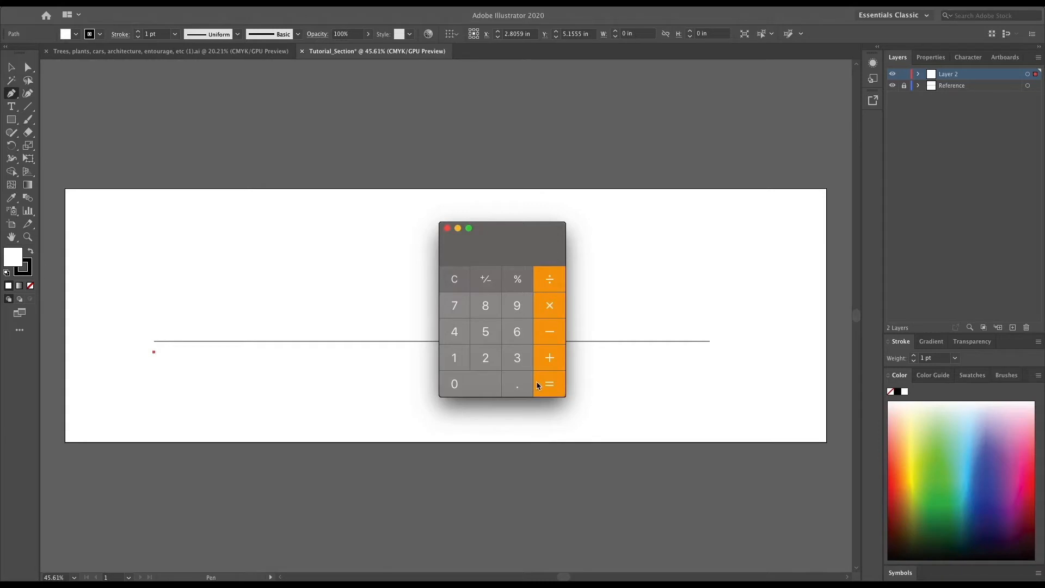
click(448, 228)
Step: Draw the left sidewalk as a horizontal segment about 3 in long, followed by a curb drop of about 0.12 in
key(super+z)
click(154, 352)
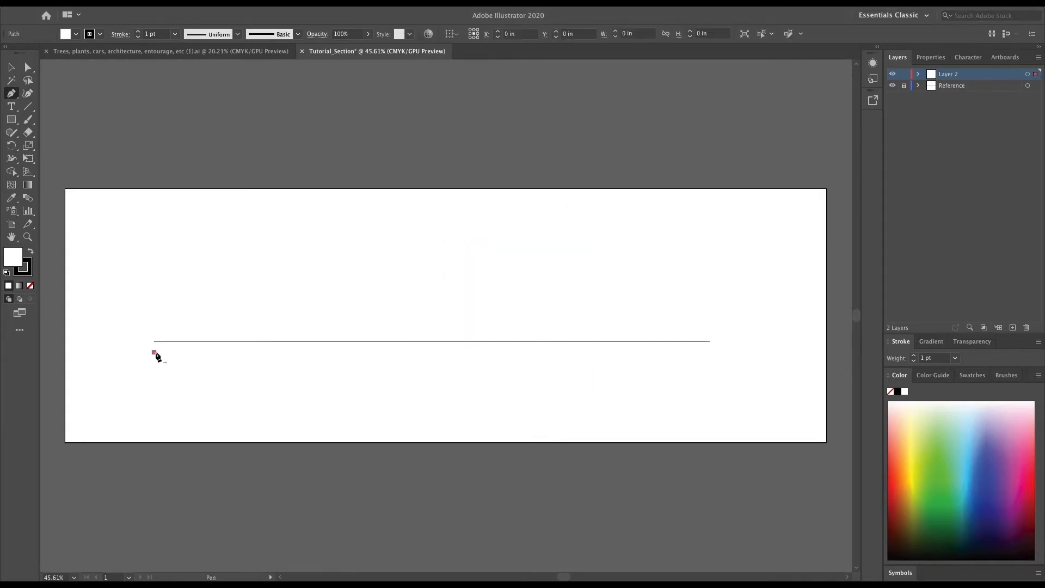
click(251, 352)
scroll(250, 354, up, 5)
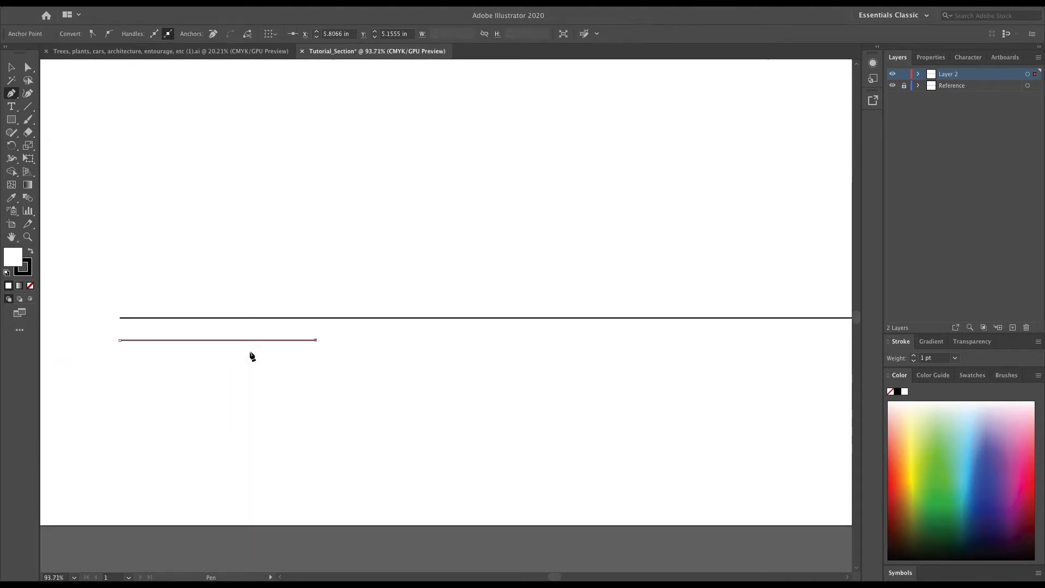
scroll(250, 355, up, 3)
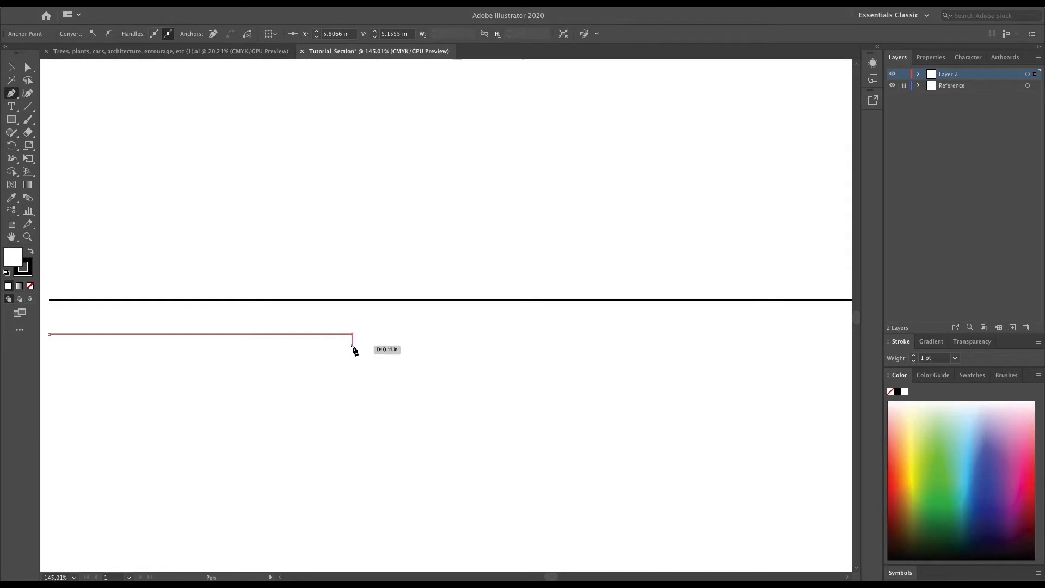
super+click(352, 348)
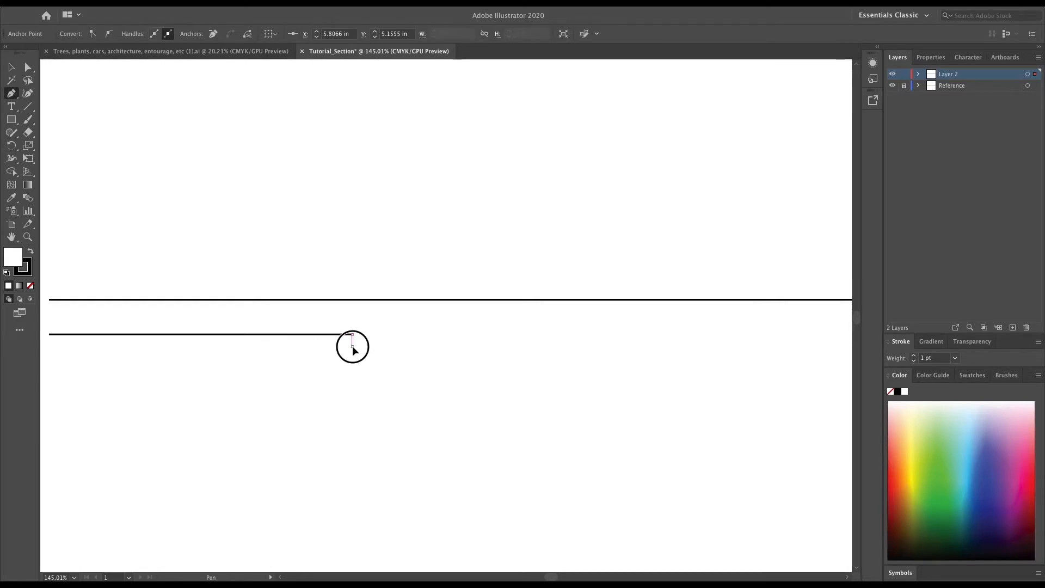
Step: Continue the path from the curb's foot with a horizontal roadway segment about 12.4 in long
scroll(364, 354, down, 4)
scroll(364, 354, right, 3)
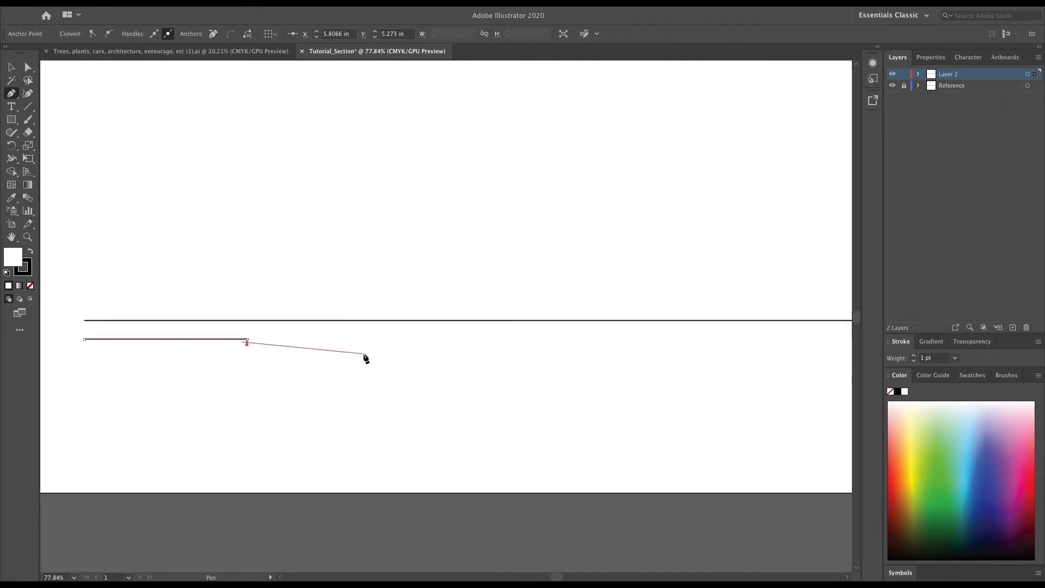
scroll(364, 354, down, 3)
scroll(364, 353, right, 3)
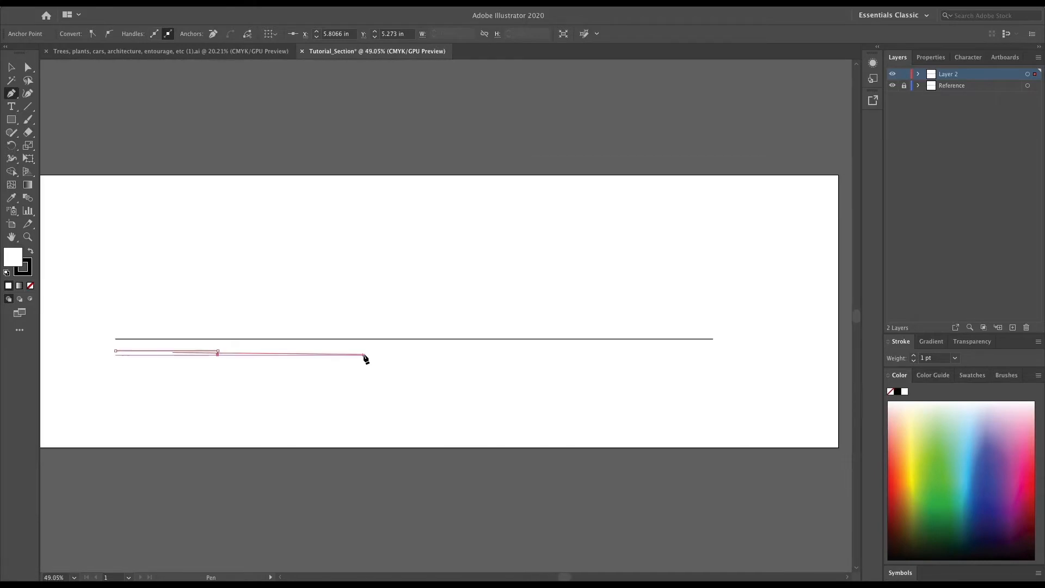
click(646, 355)
Step: Raise the path about 0.12 in for the right curb, extend the sidewalk to the reference line's right end, and end the path
scroll(645, 355, up, 6)
scroll(643, 349, up, 3)
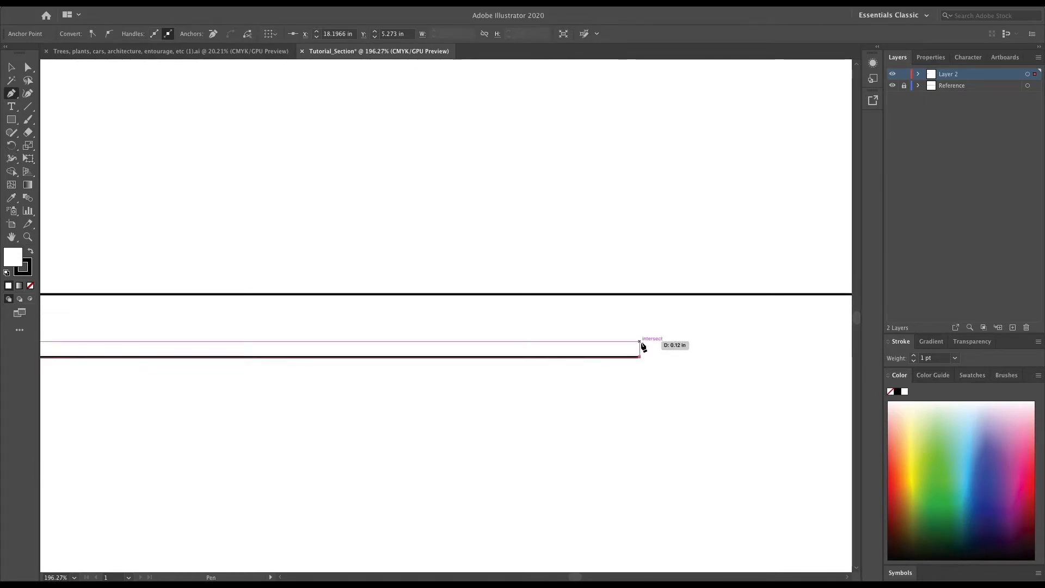
click(640, 342)
scroll(641, 346, down, 5)
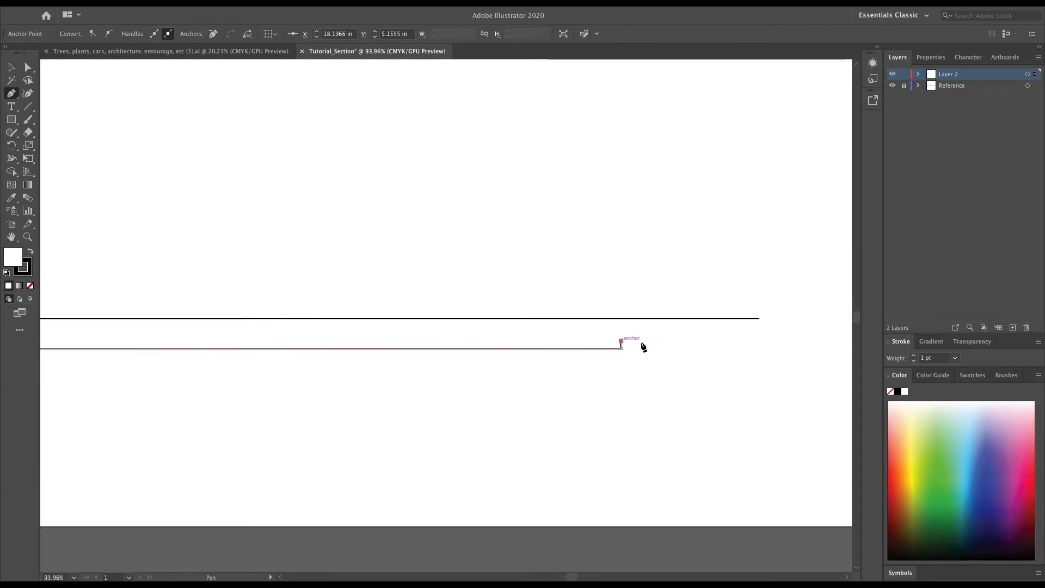
click(726, 337)
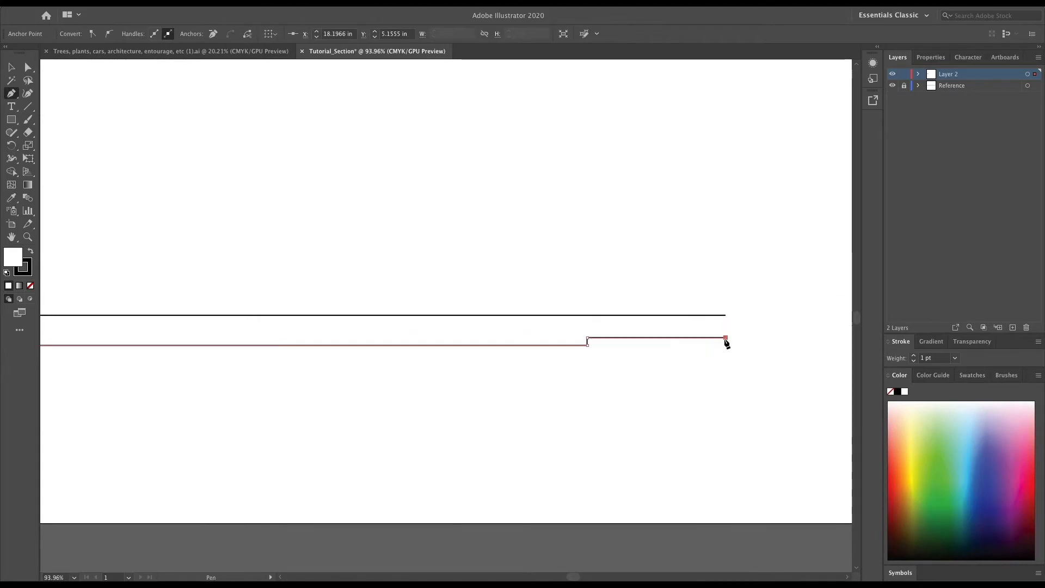
key(Escape)
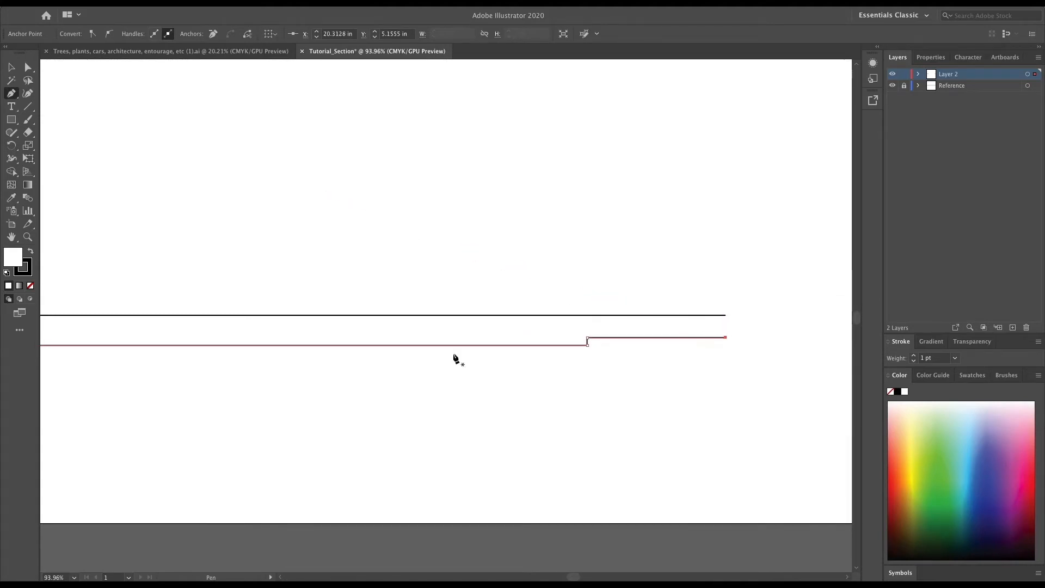
Step: Draw a separate horizontal guide line about 3 in long below the right sidewalk, aligned with its outer end
click(726, 361)
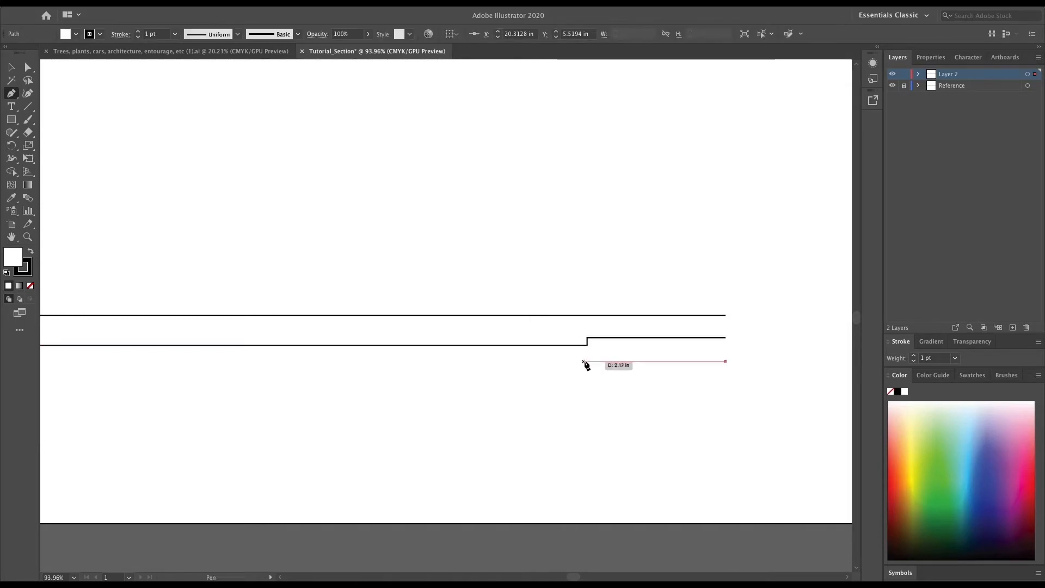
click(529, 361)
click(12, 67)
Step: Move the right curb's lower and upper anchor points horizontally to line up with the guide line's inner end
click(623, 340)
scroll(623, 339, up, 2)
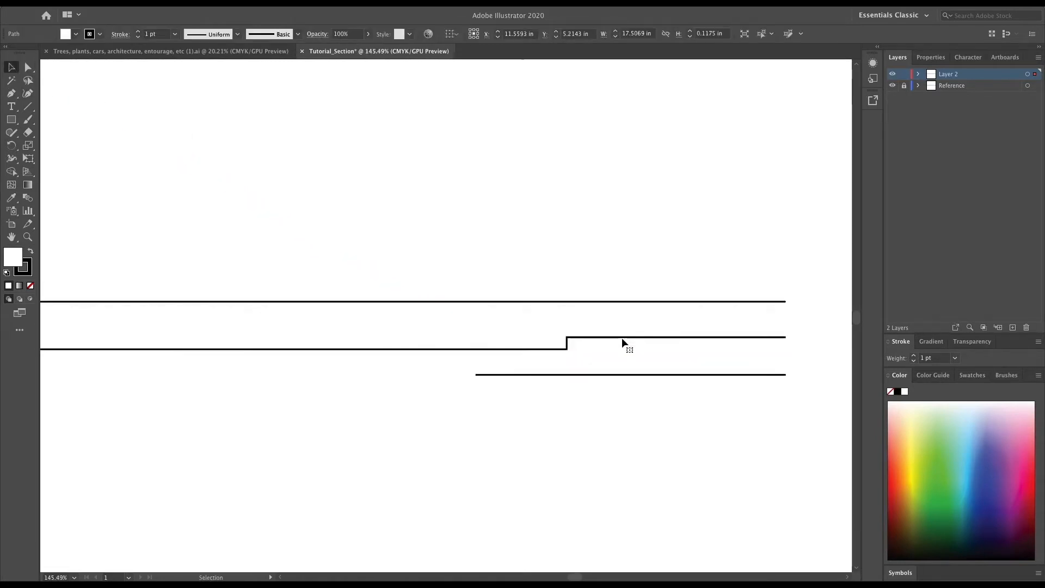
click(28, 67)
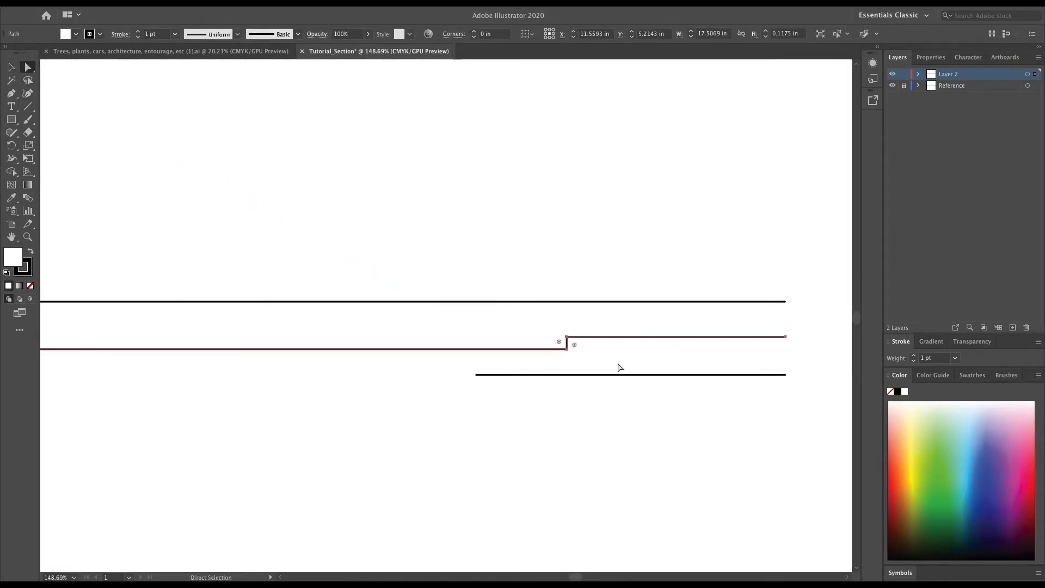
mouse_move(574, 353)
mouse_down()
mouse_move(521, 350)
mouse_move(568, 352)
mouse_up()
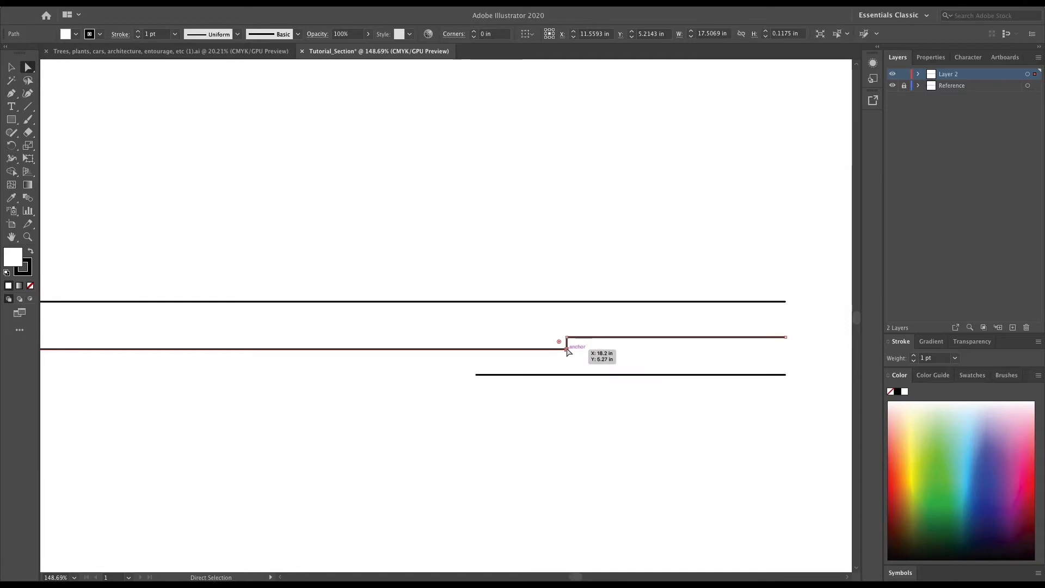
click(568, 351)
scroll(567, 351, up, 3)
drag(568, 351, 388, 351)
drag(568, 328, 389, 329)
scroll(389, 329, down, 4)
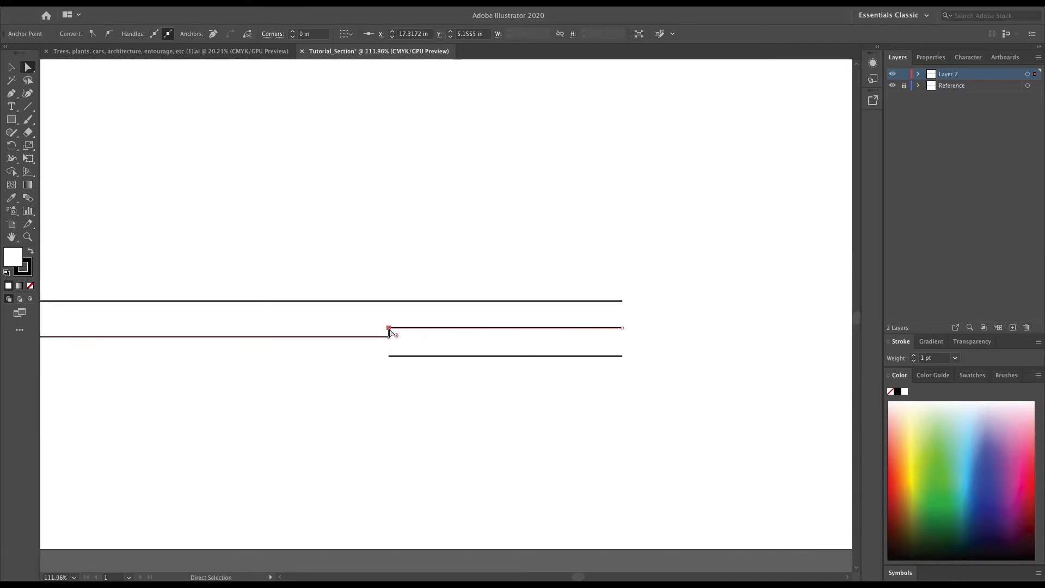
key(Return)
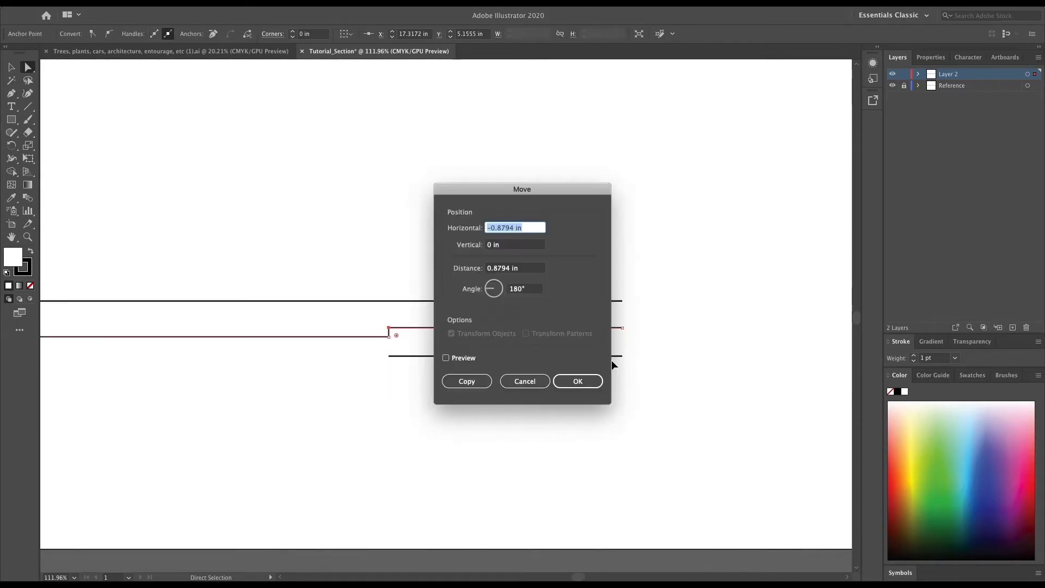
click(586, 380)
key(ctrl+z)
Step: Hide the Reference layer and delete the guide line below the right sidewalk
click(10, 66)
click(312, 240)
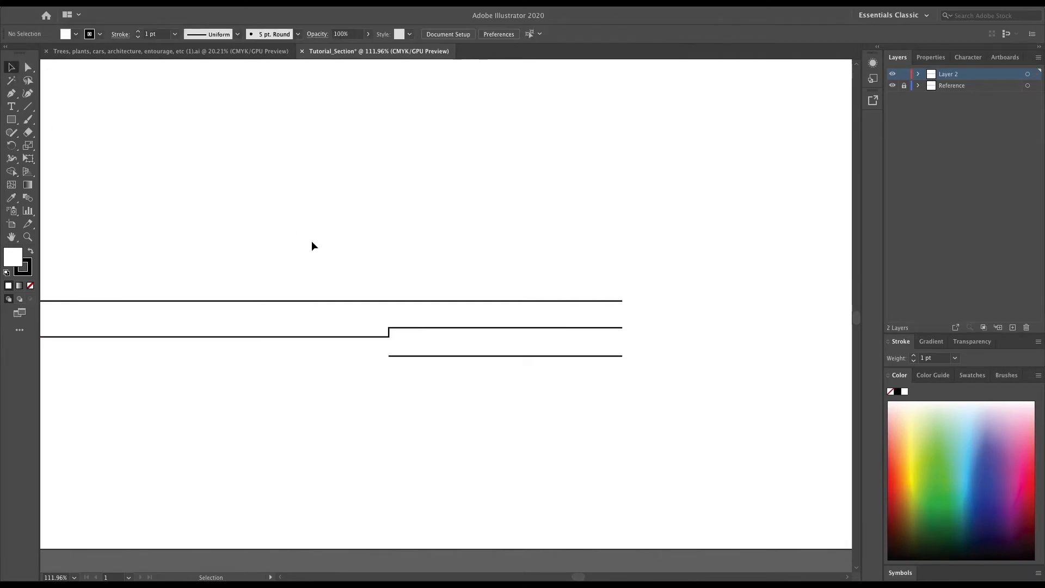
scroll(311, 240, down, 4)
scroll(311, 241, left, 3)
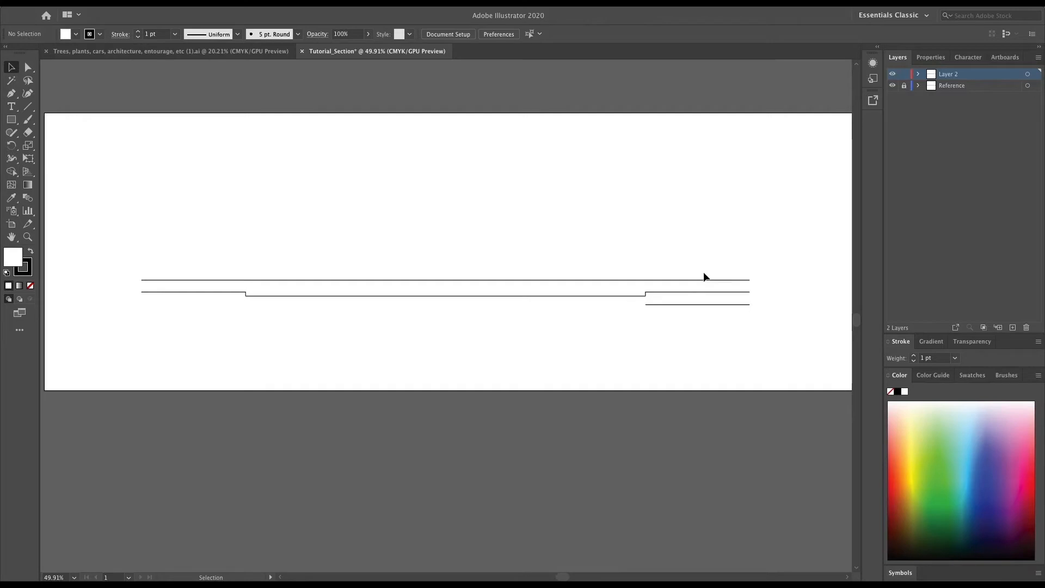
click(892, 86)
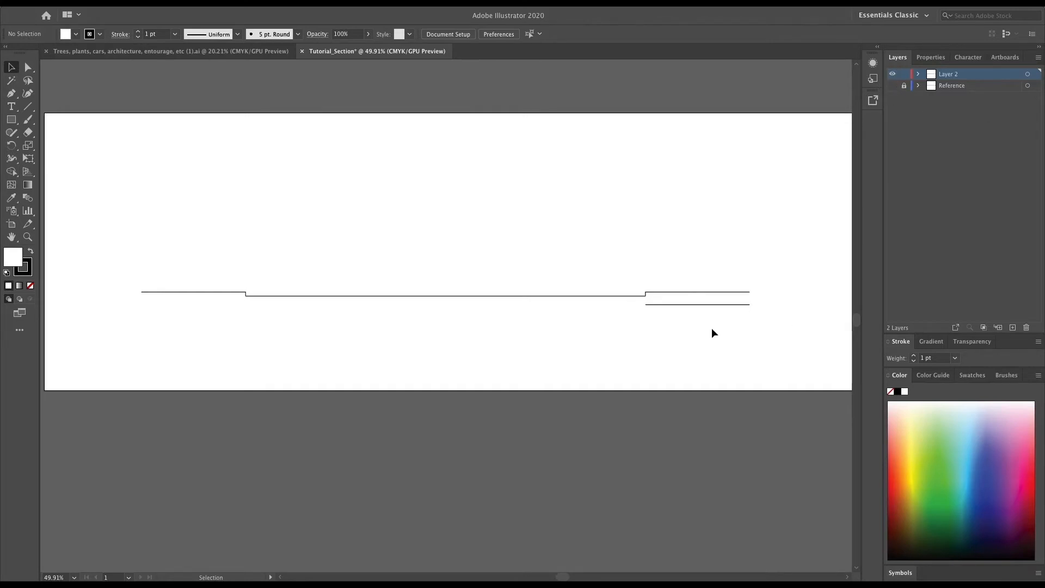
click(720, 304)
key(Delete)
Step: Move the street section path slightly lower on the artboard and deselect it
scroll(581, 269, down, 2)
drag(567, 291, 566, 299)
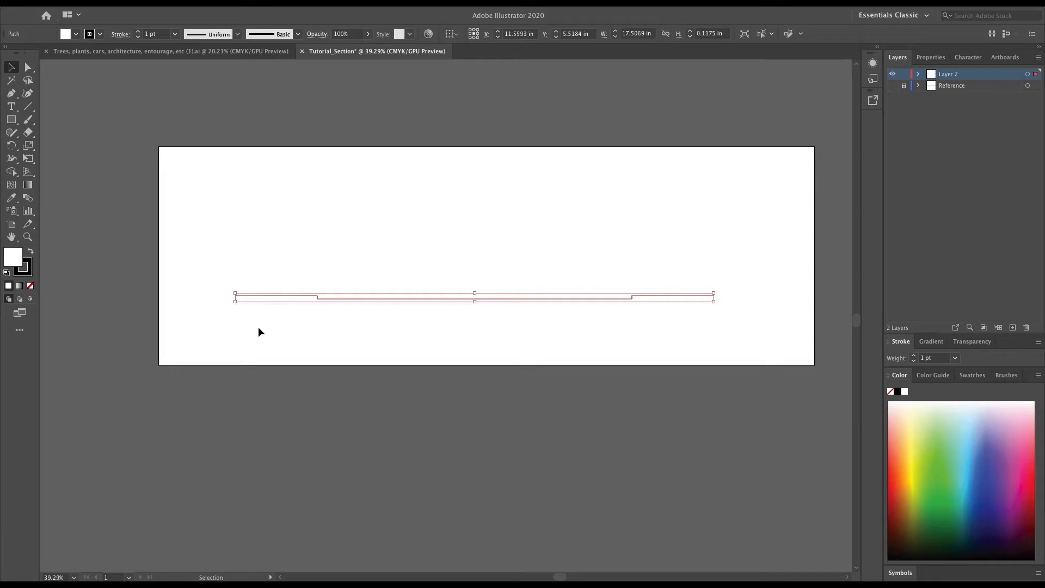
mouse_move(418, 299)
mouse_down()
mouse_move(428, 304)
mouse_move(416, 302)
mouse_up()
click(494, 363)
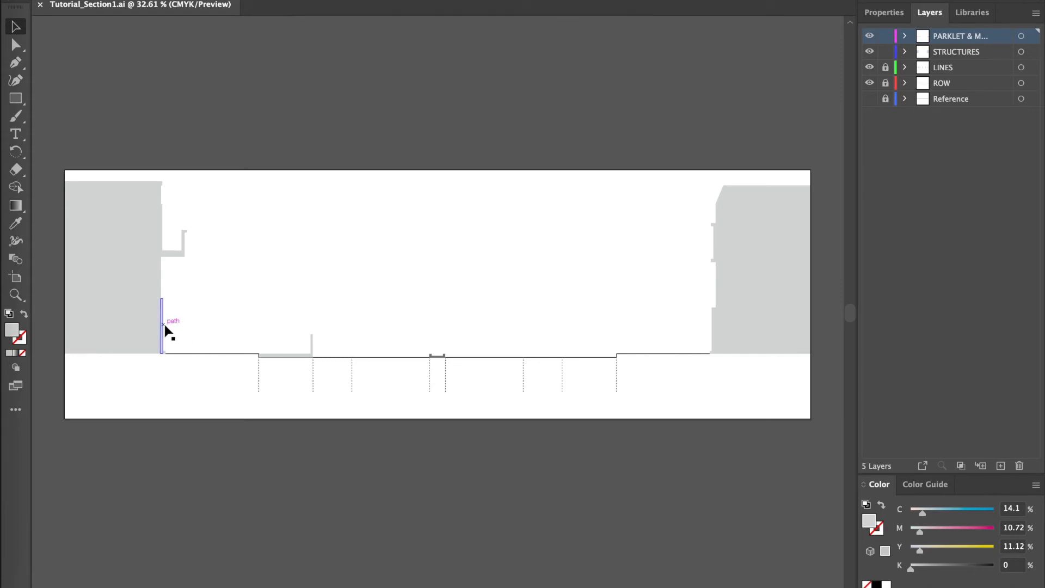
scroll(181, 310, up, 5)
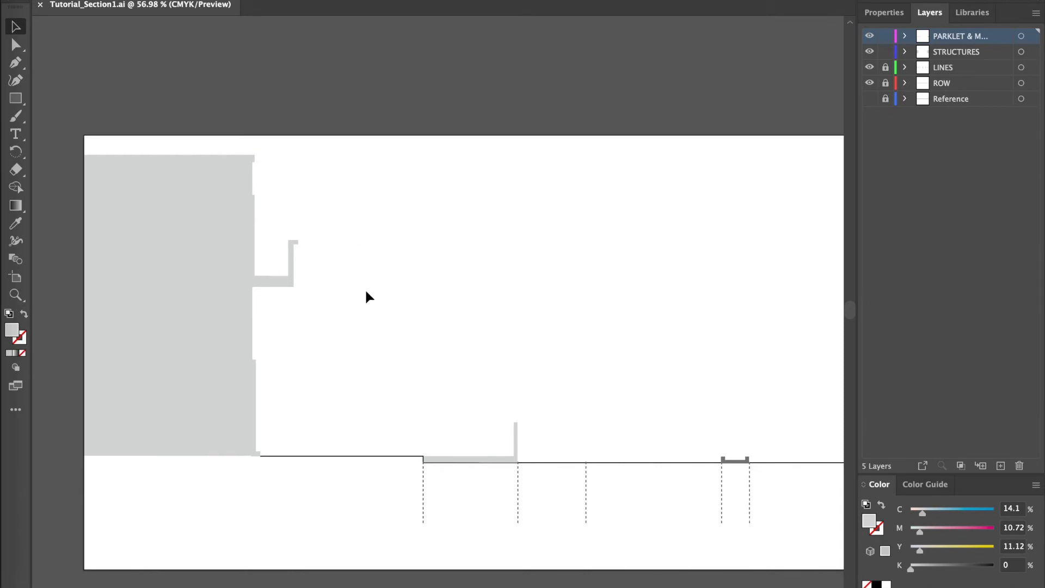
scroll(366, 293, down, 3)
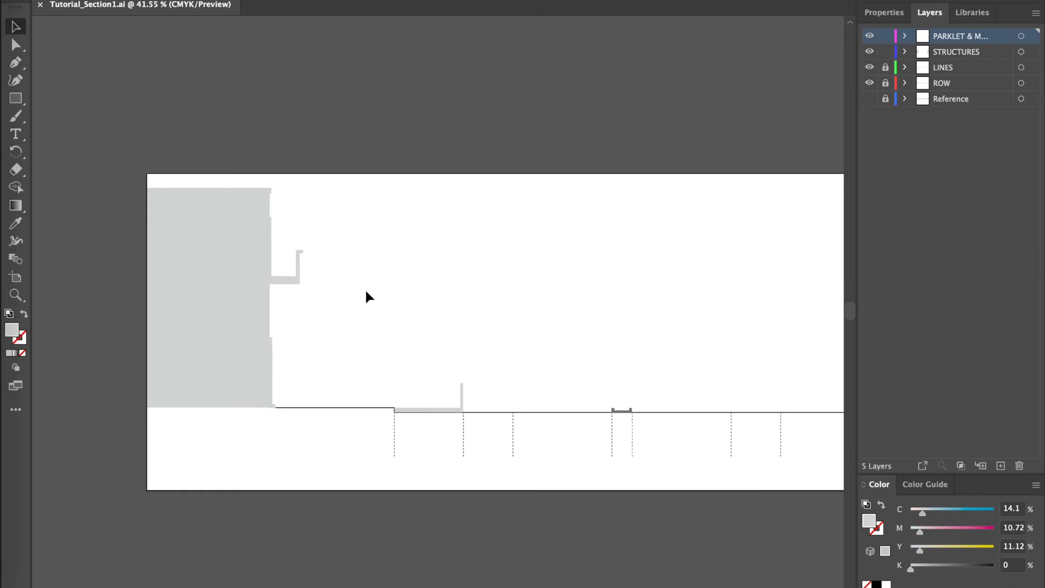
scroll(366, 293, down, 1)
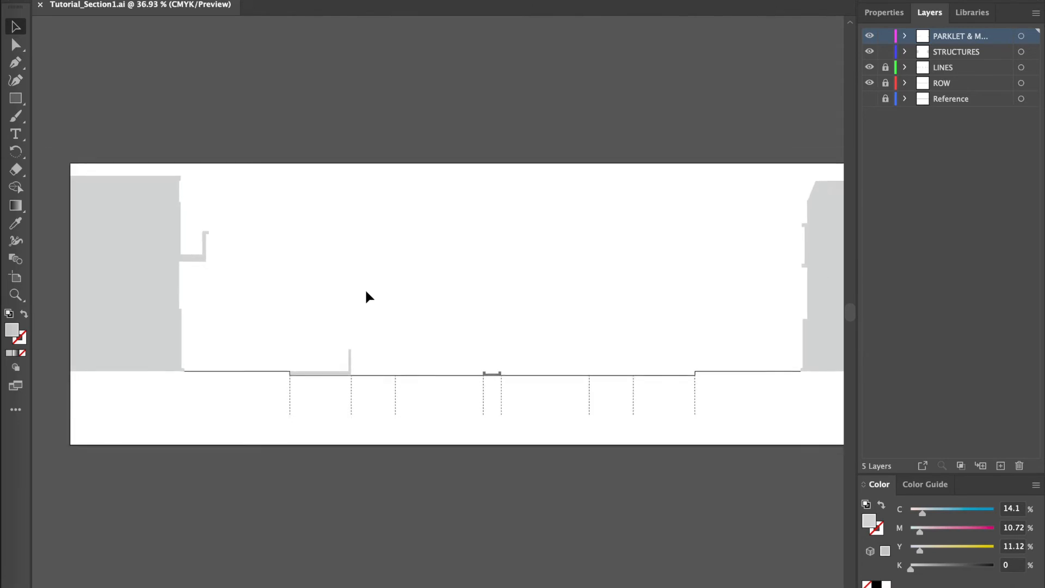
scroll(366, 292, down, 1)
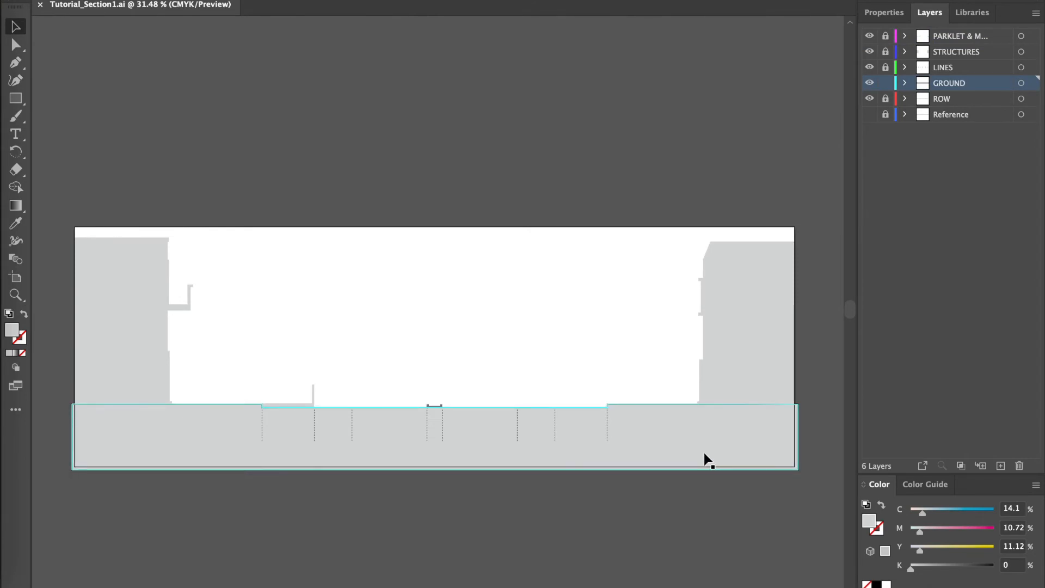
scroll(705, 460, up, 6)
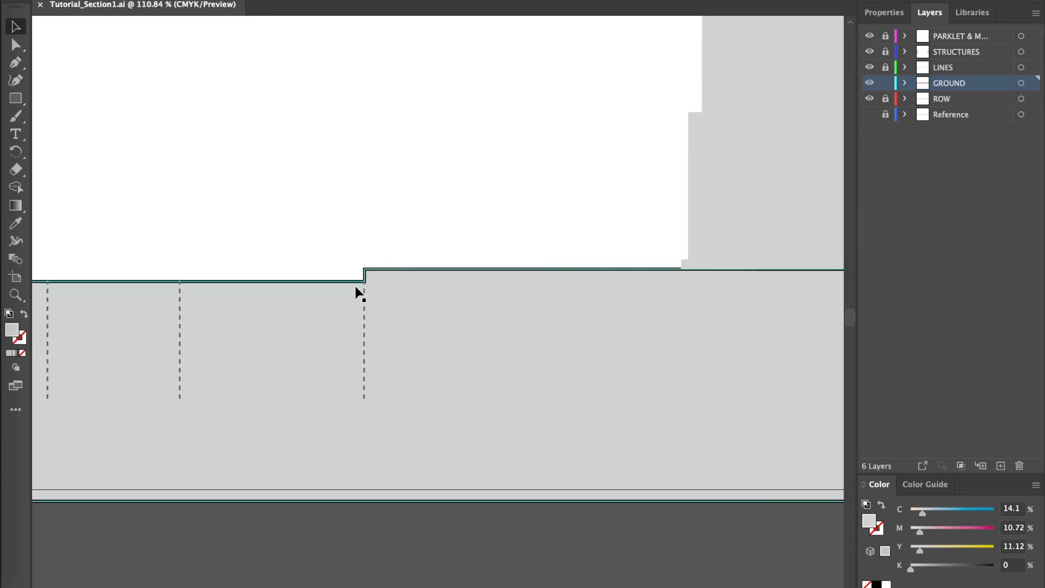
scroll(356, 292, right, 10)
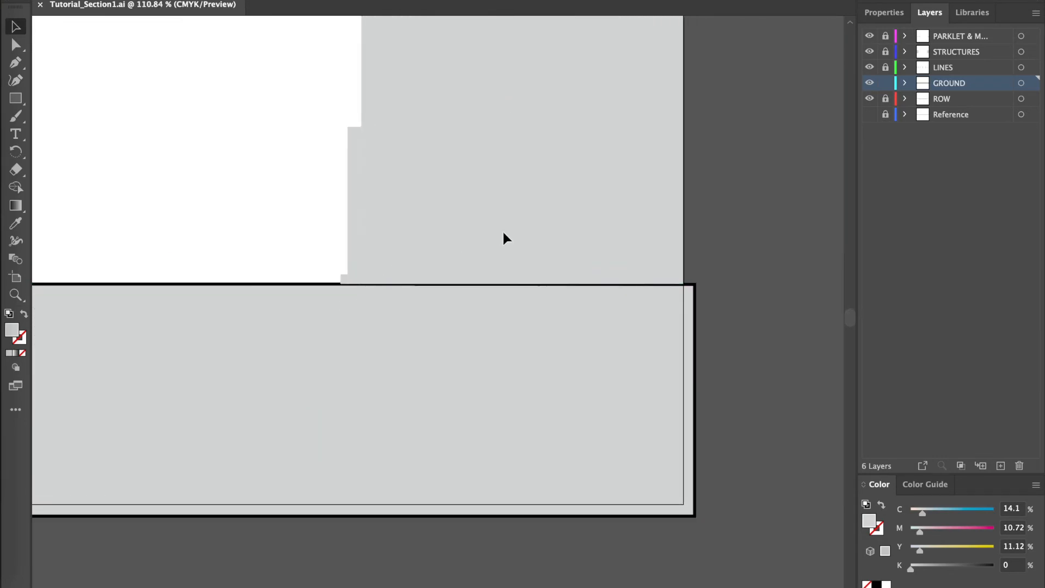
scroll(444, 314, down, 3)
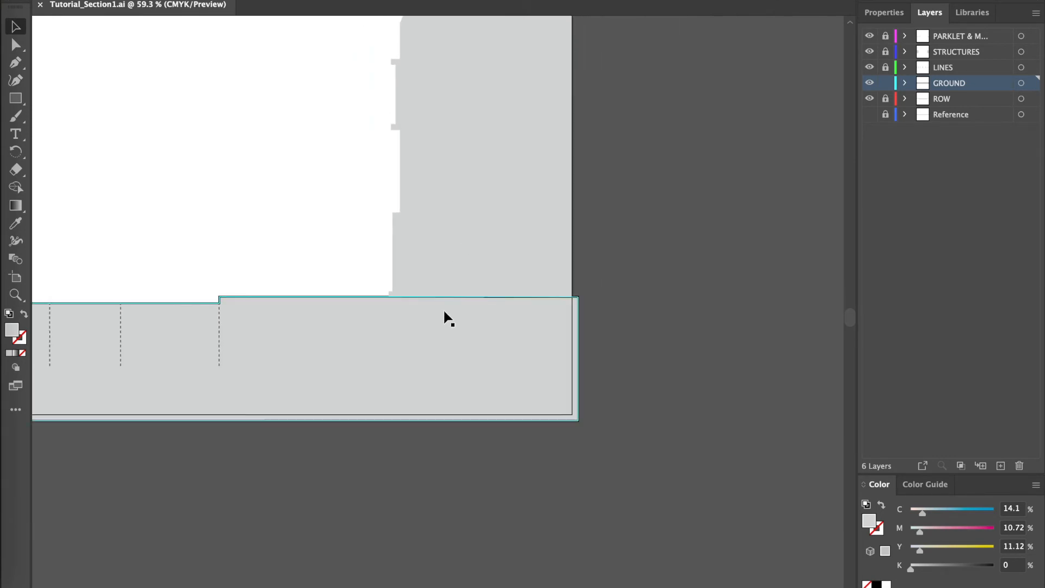
scroll(468, 283, down, 3)
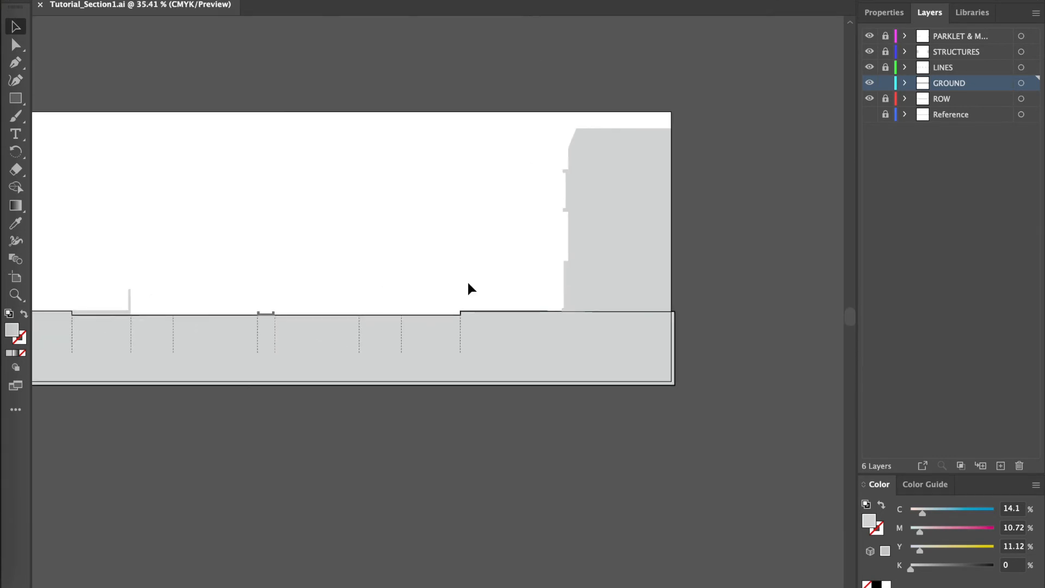
scroll(490, 313, down, 1)
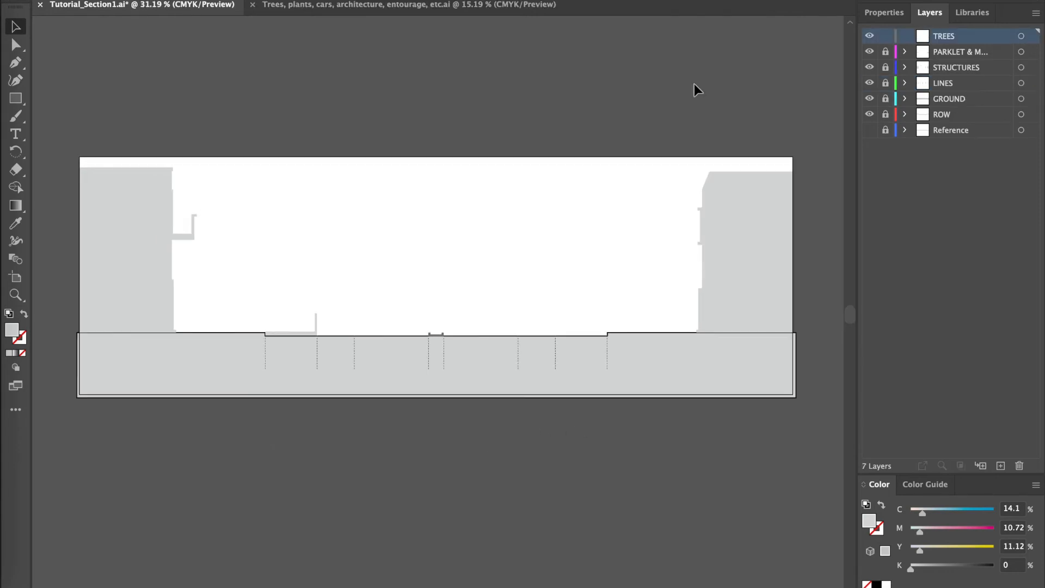
Step: Copy the first black tree silhouette in the second row of the entourage file and return to the Tutorial_Section1 drawing
click(362, 7)
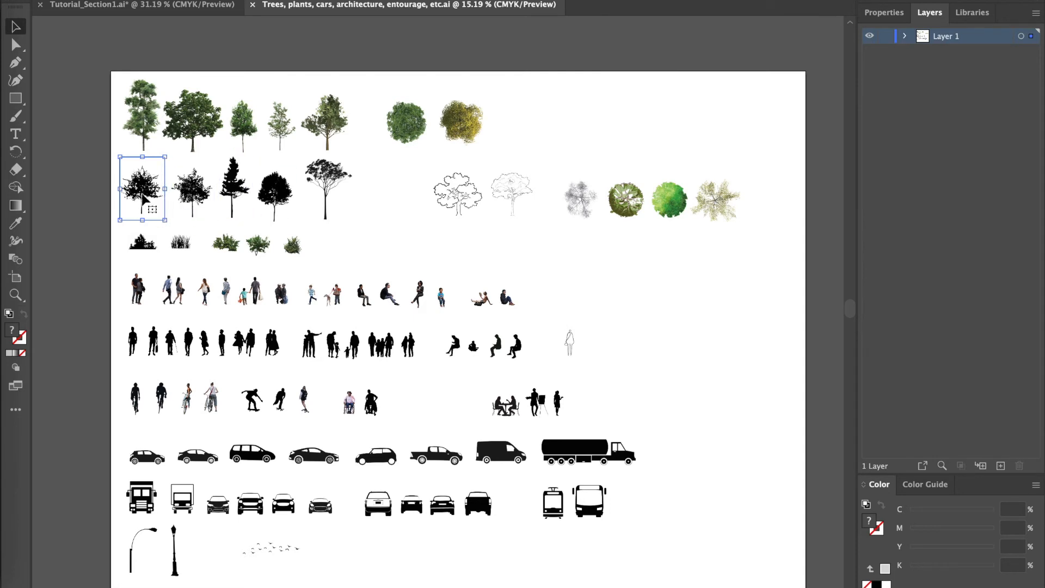
key(ctrl+shift+b)
key(ctrl+shift+b)
right_click(145, 194)
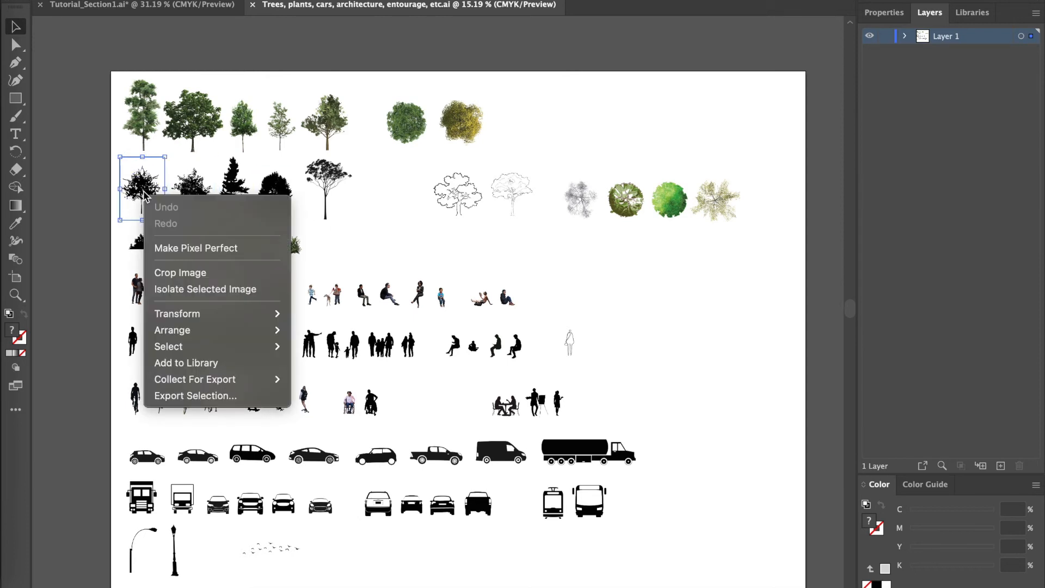
key(Escape)
click(166, 5)
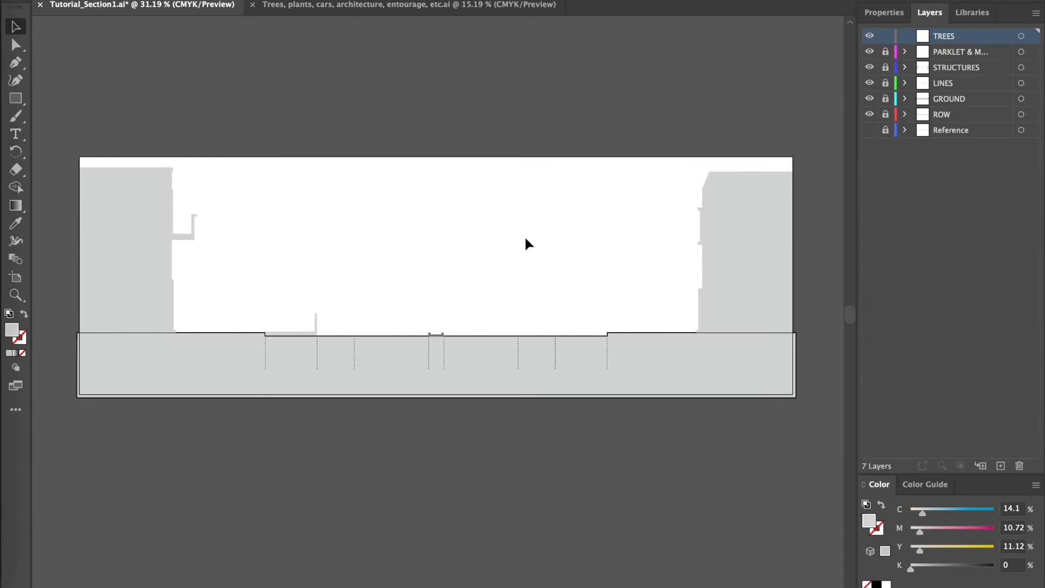
Step: Paste the tree silhouette onto the TREES layer, enlarge it to about 4.04 by 5.68 in and stand its trunk on the median
scroll(477, 283, up, 5)
click(476, 283)
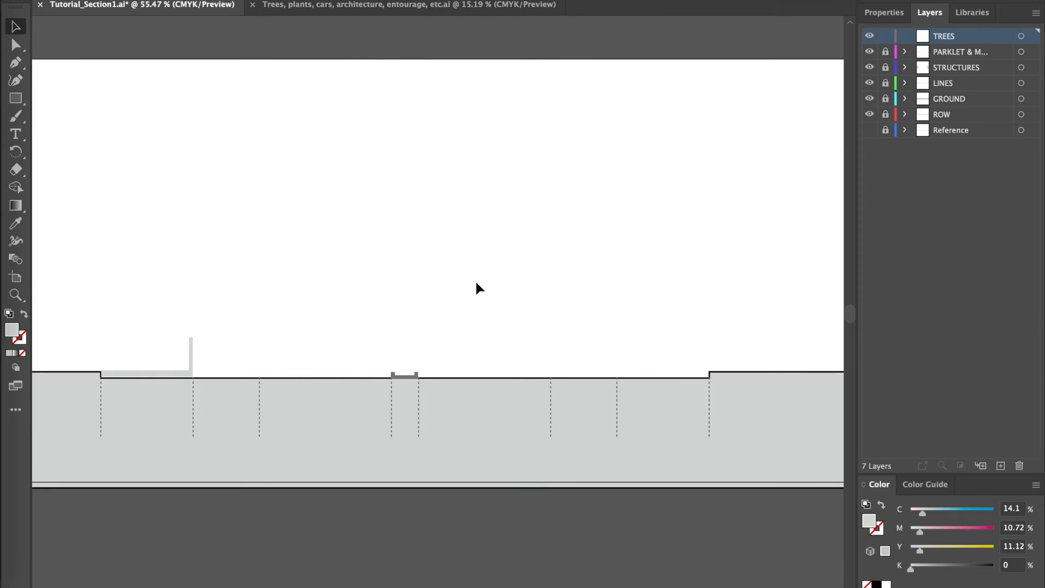
key(ctrl+v)
drag(453, 321, 433, 308)
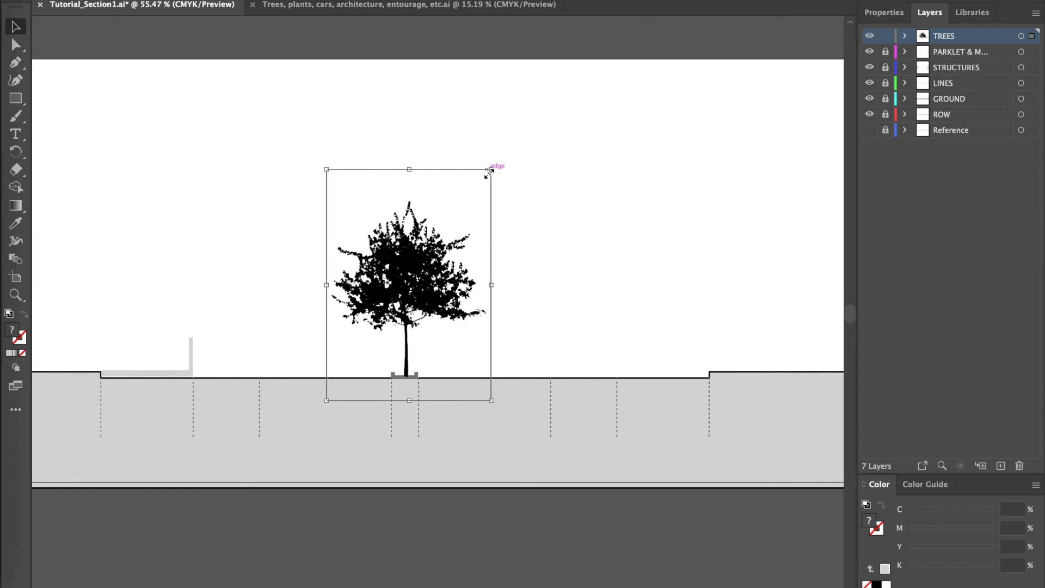
drag(488, 172, 570, 104)
drag(470, 240, 448, 246)
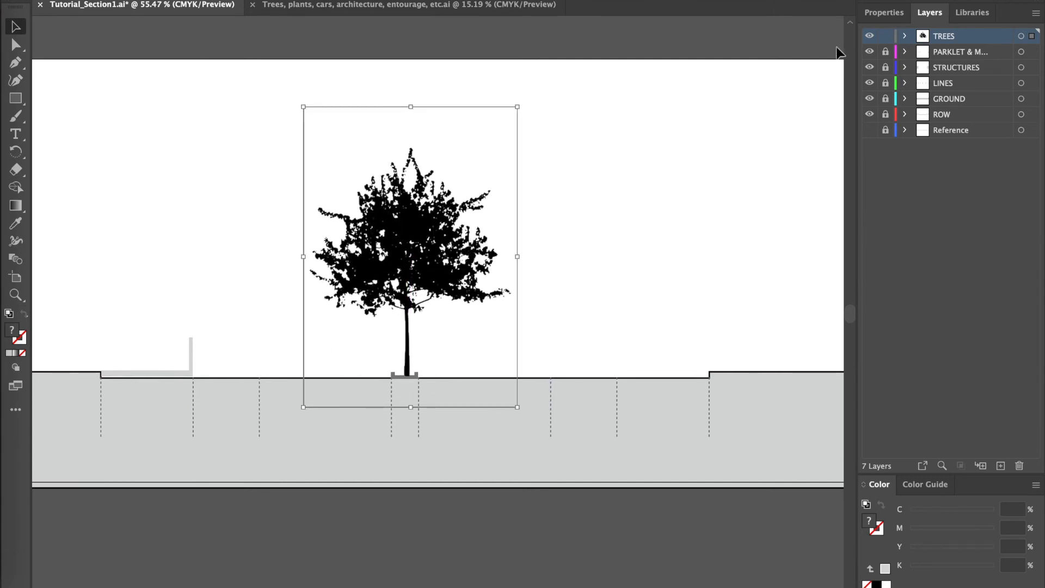
Step: Lower the median tree's opacity to 37% and deselect it
click(889, 17)
click(973, 220)
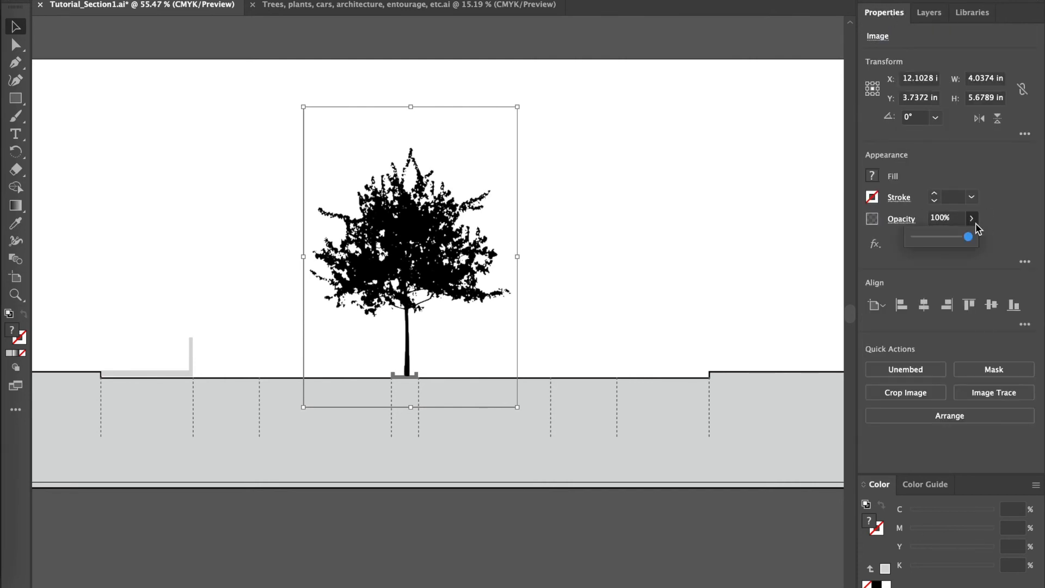
drag(972, 238, 936, 241)
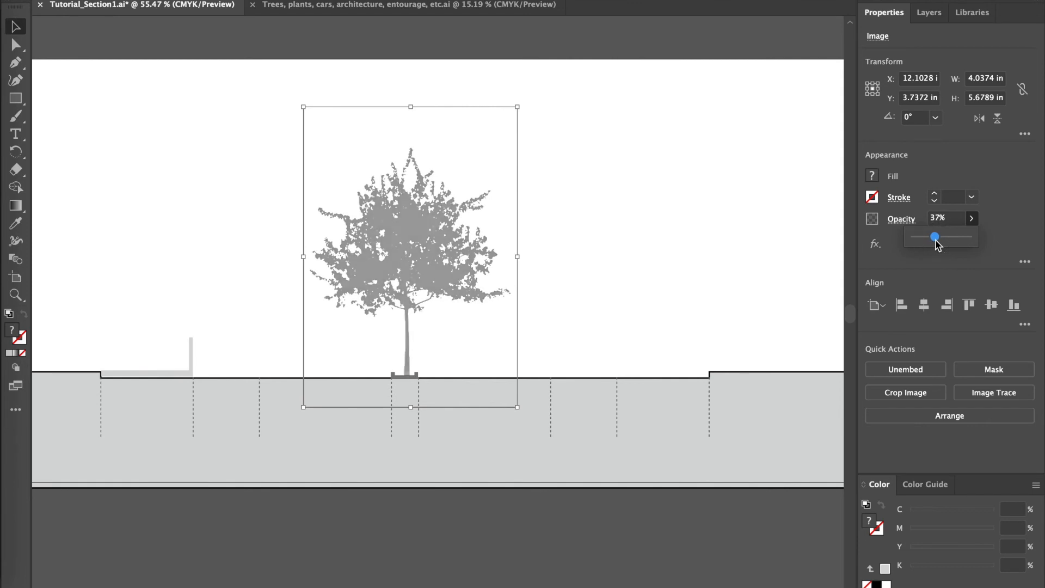
click(657, 285)
scroll(661, 260, down, 2)
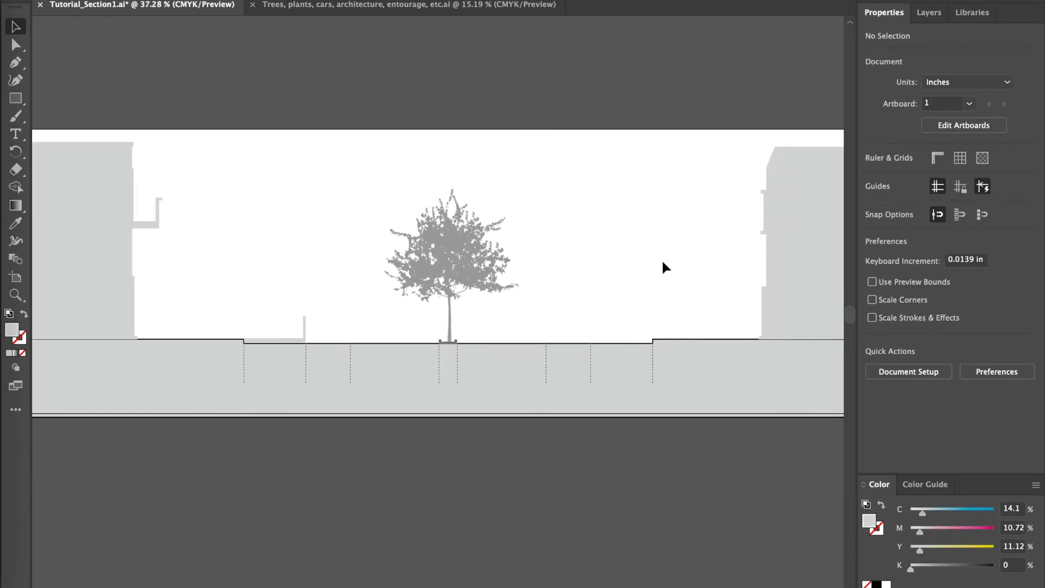
scroll(662, 259, down, 1)
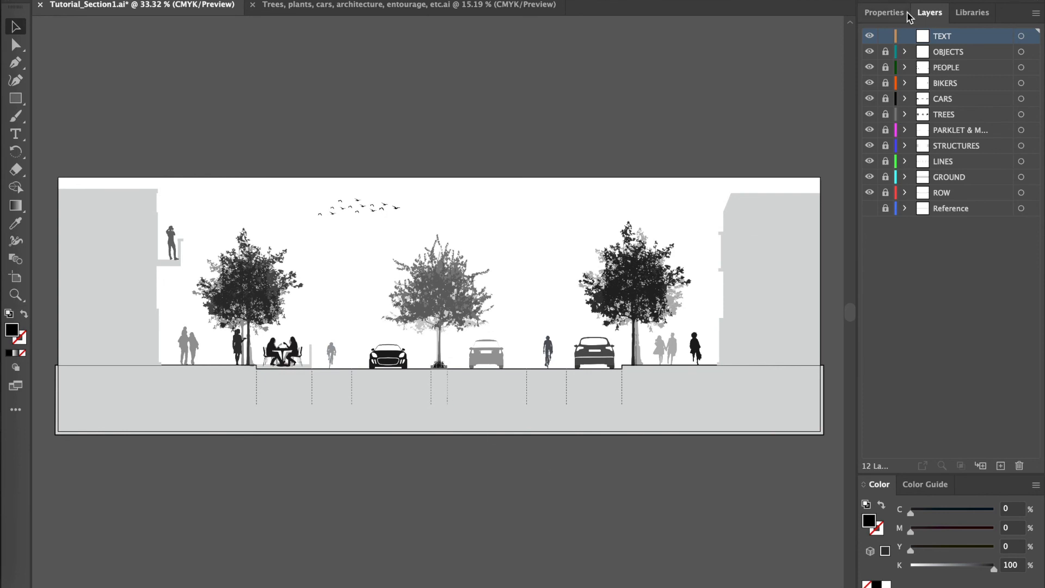
Step: Create a new point text object with placeholder text above the artboard on the TEXT layer
click(884, 12)
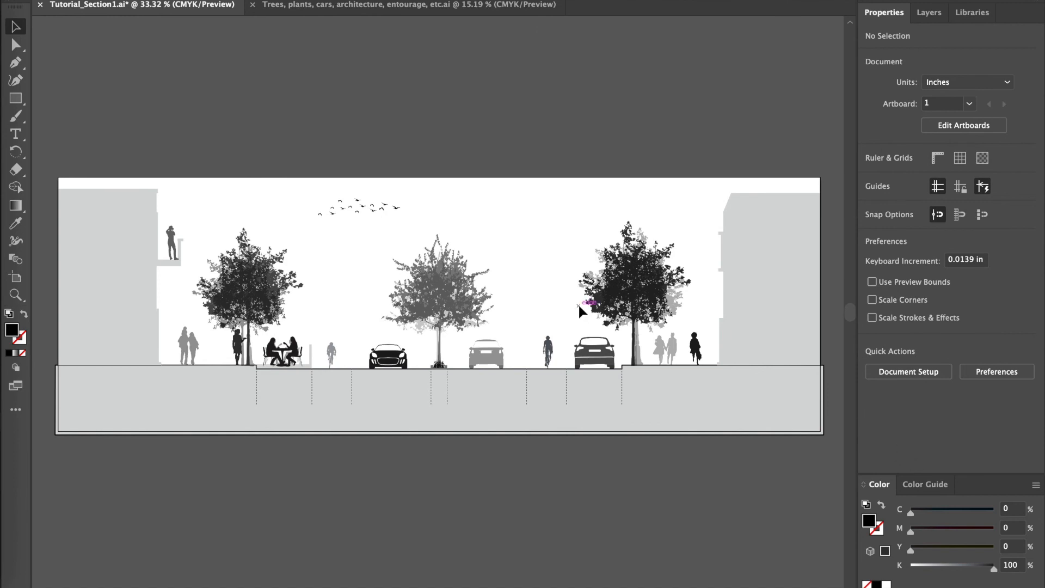
click(18, 139)
click(228, 134)
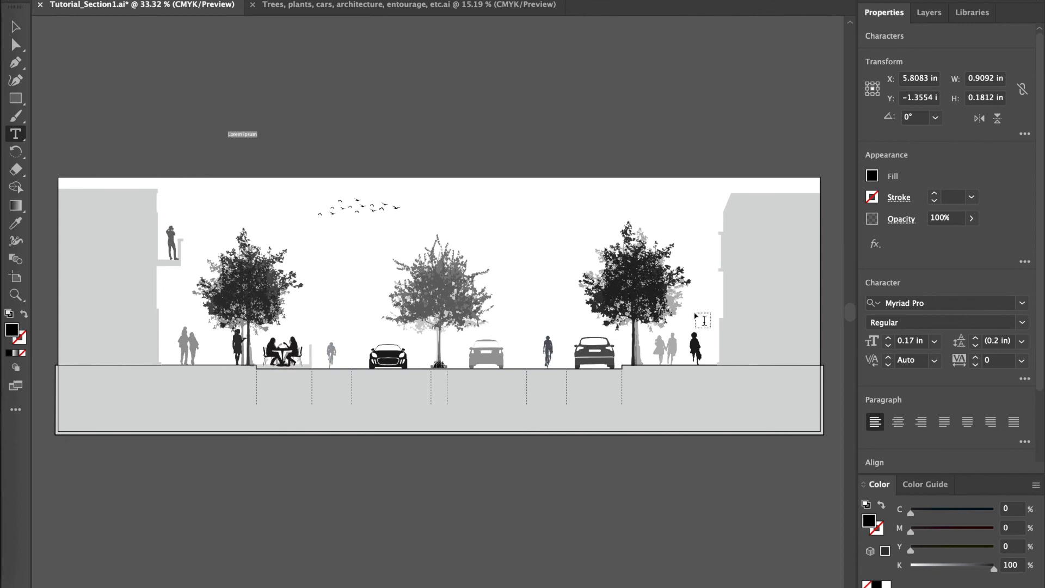
Step: Browse the available font families for the selected placeholder text without choosing a new one
click(1023, 305)
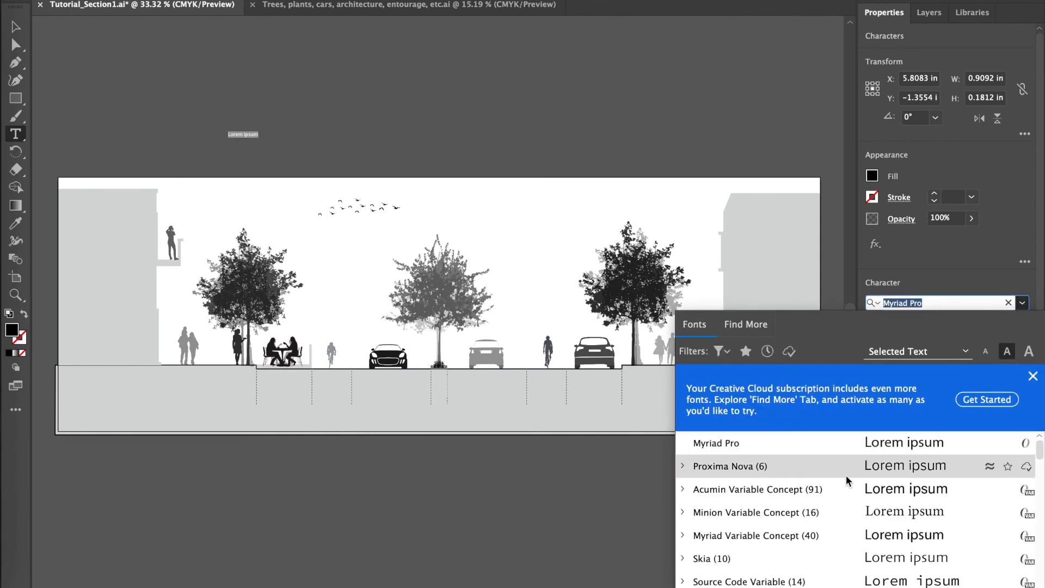
scroll(845, 481, up, 15)
scroll(847, 481, down, 3)
scroll(846, 481, down, 5)
scroll(847, 481, up, 10)
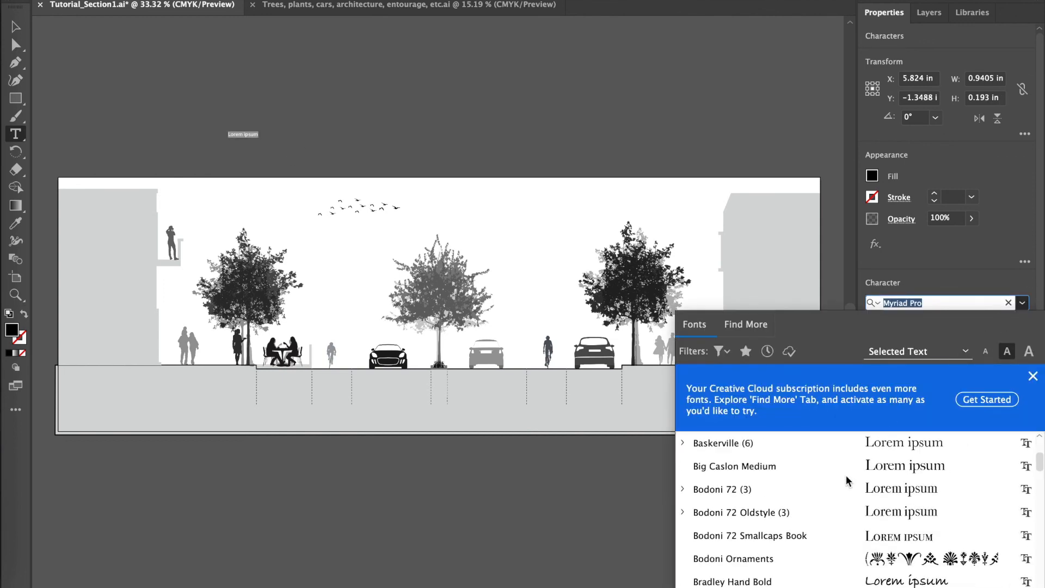
click(1034, 376)
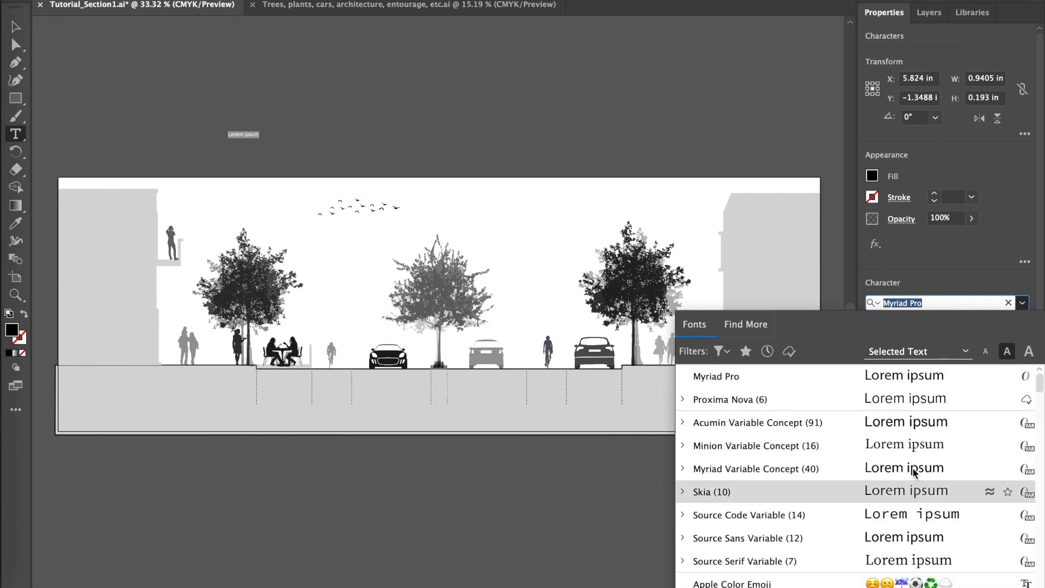
click(899, 265)
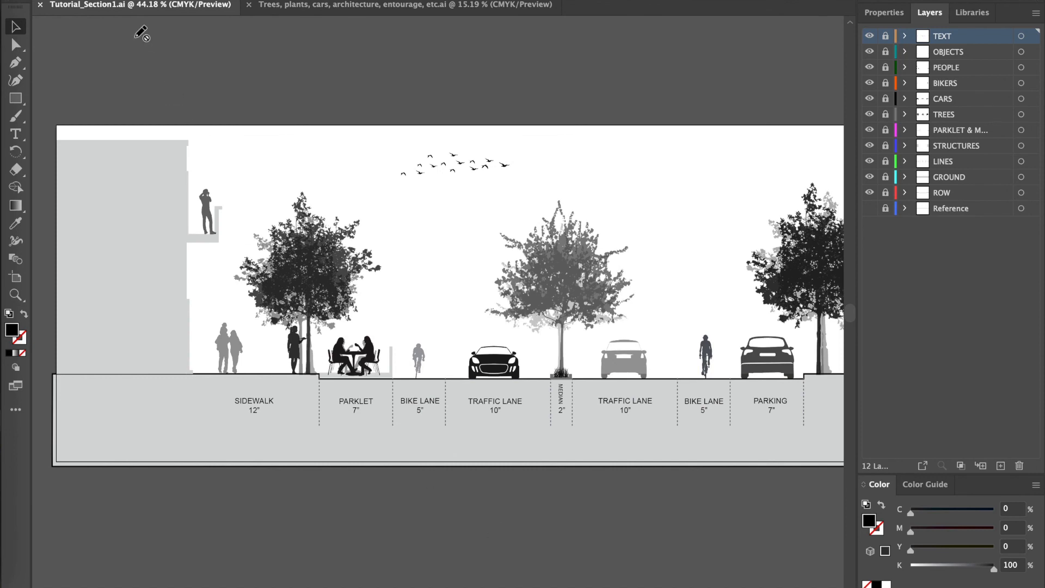
Step: Export the section as Tutorial_Section1.png to the Tutorial 4 folder in PNG format, using all artboards
click(95, 3)
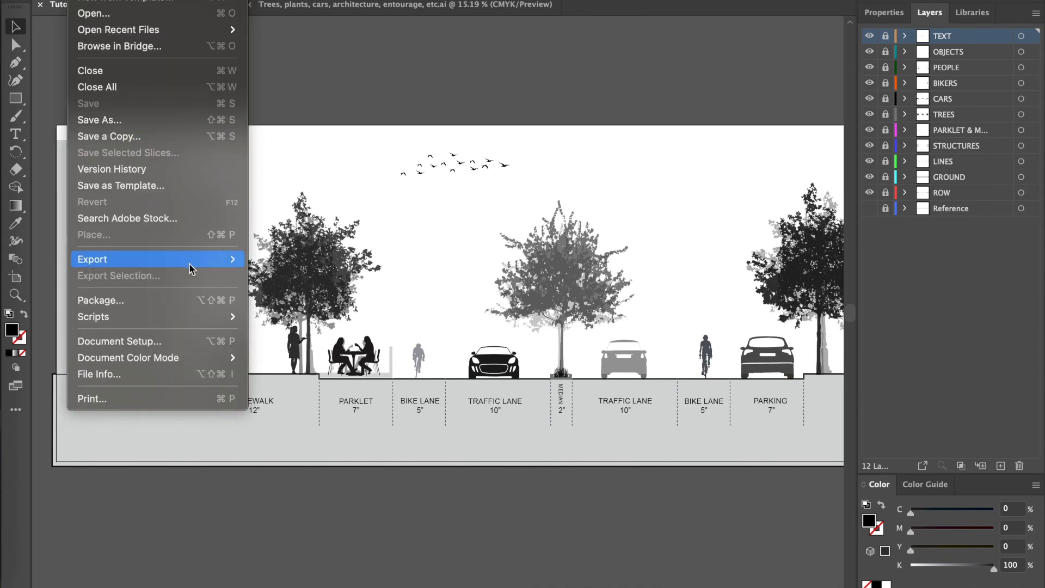
mouse_move(233, 260)
click(285, 276)
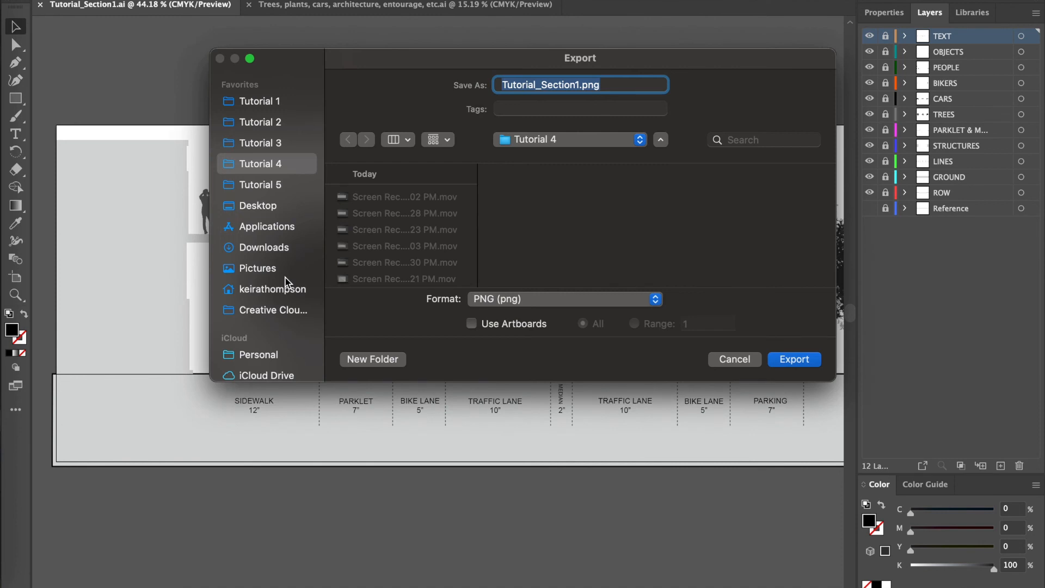
click(532, 327)
click(536, 310)
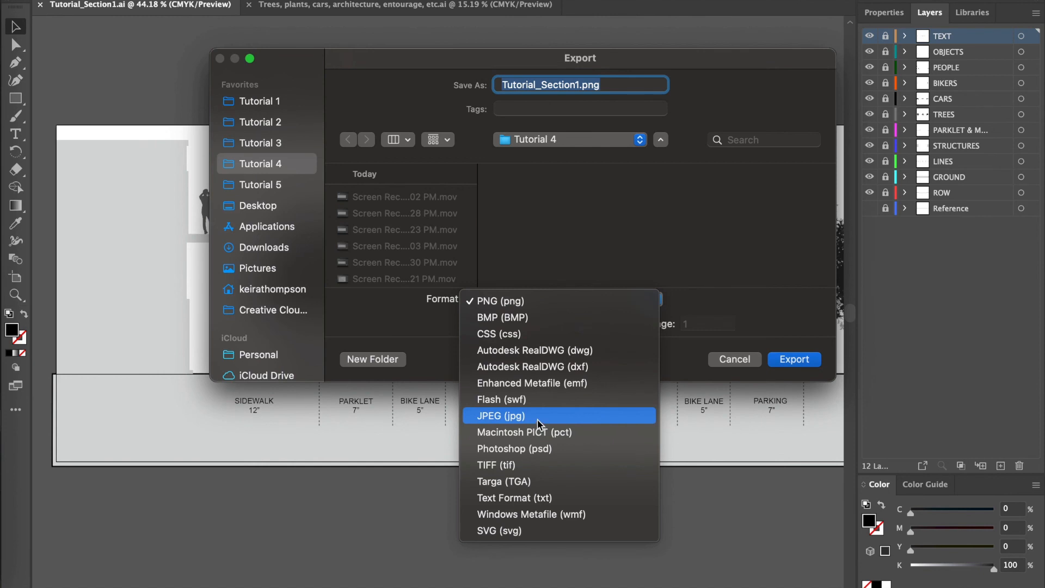
click(743, 310)
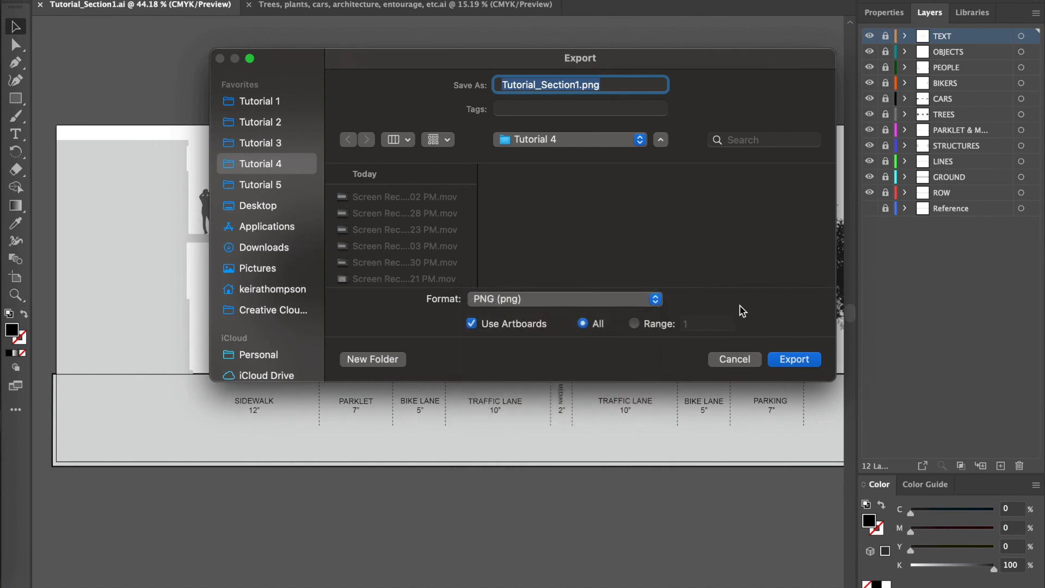
click(788, 363)
Step: Complete the PNG export at Screen (72 ppi) resolution with a white background
click(554, 291)
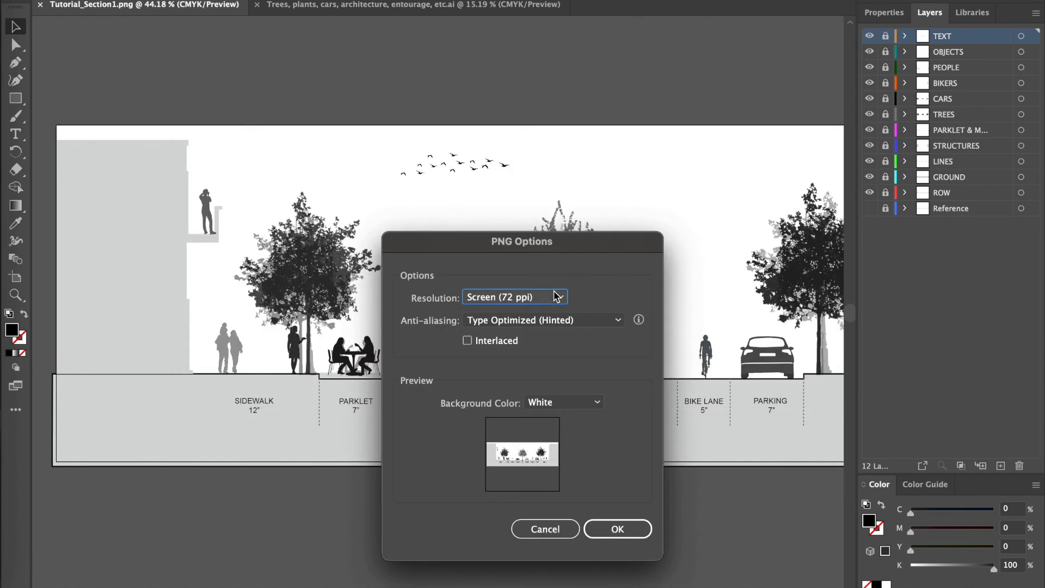
click(549, 298)
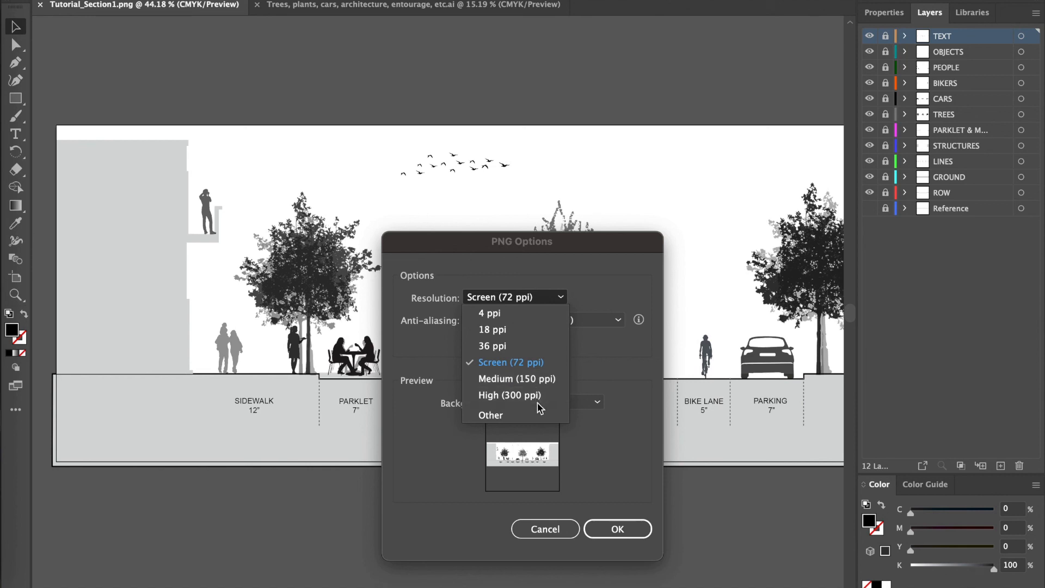
click(545, 362)
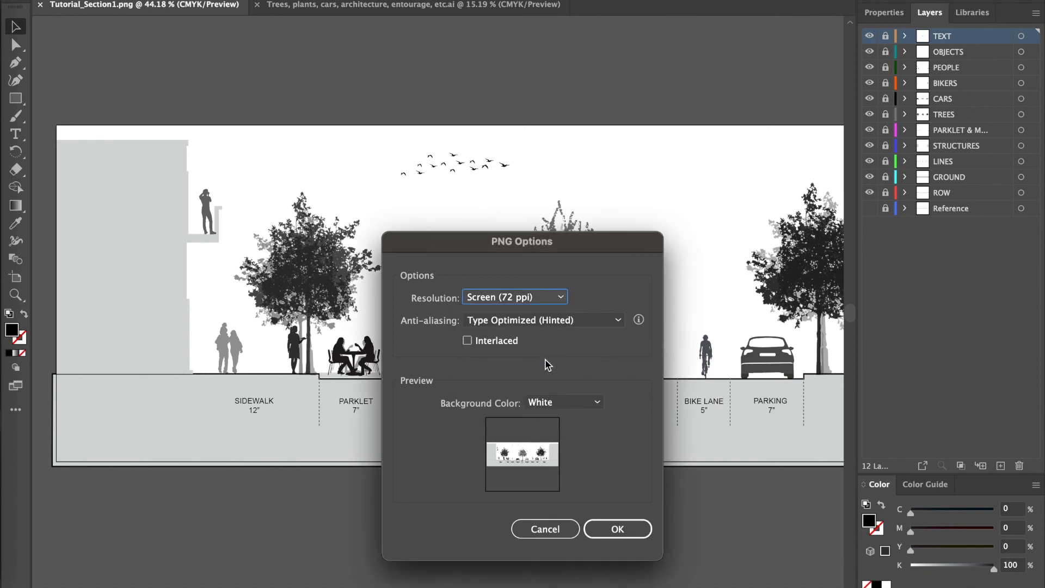
click(561, 405)
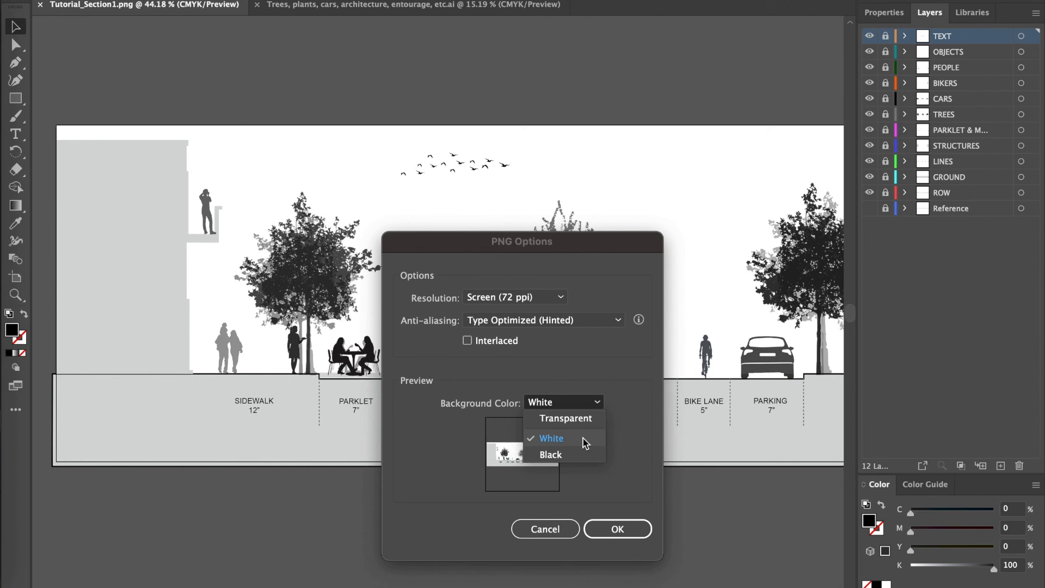
click(584, 408)
click(630, 532)
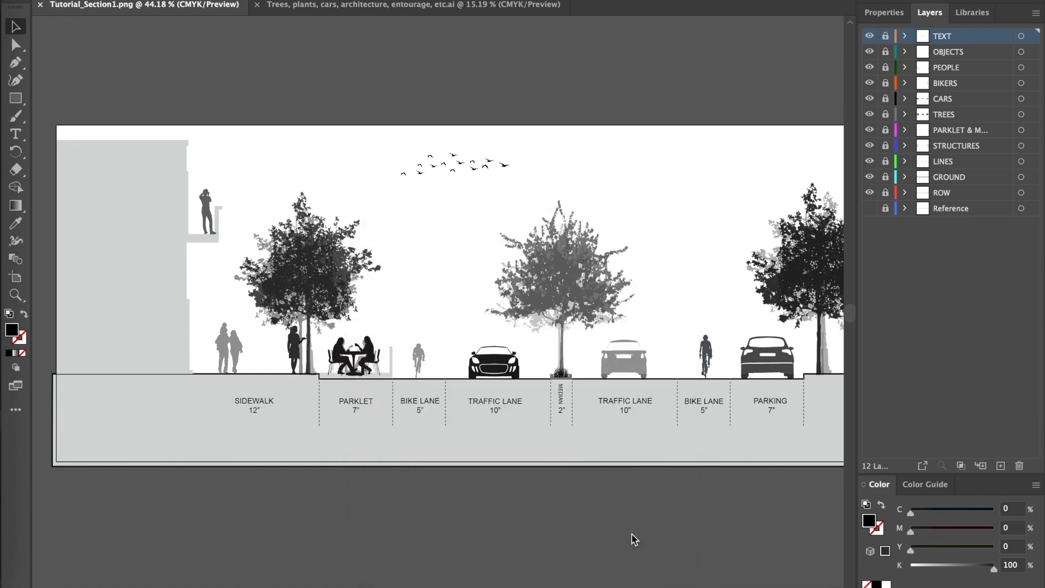
scroll(634, 539, down, 2)
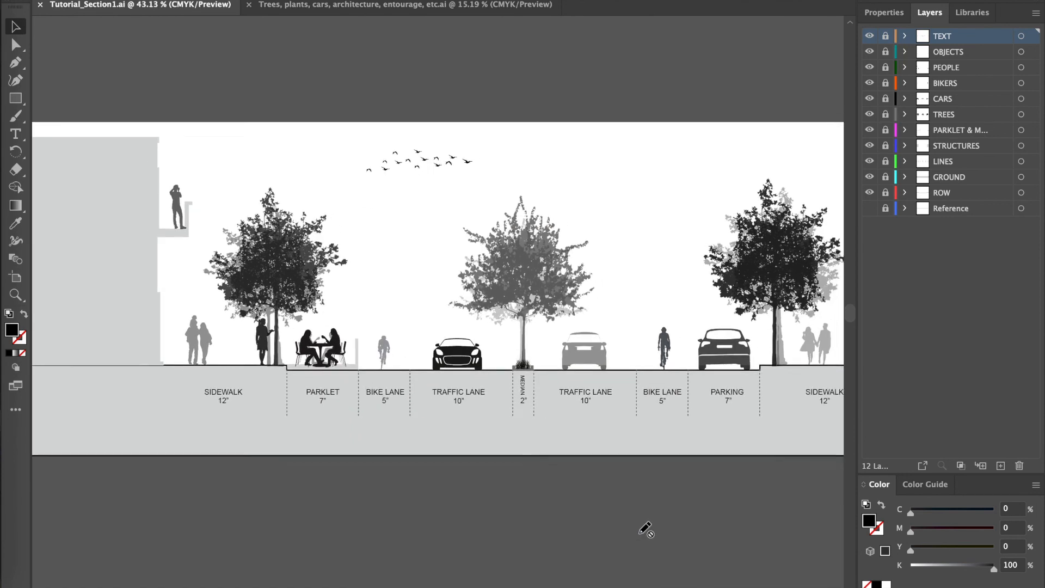
scroll(639, 534, right, 3)
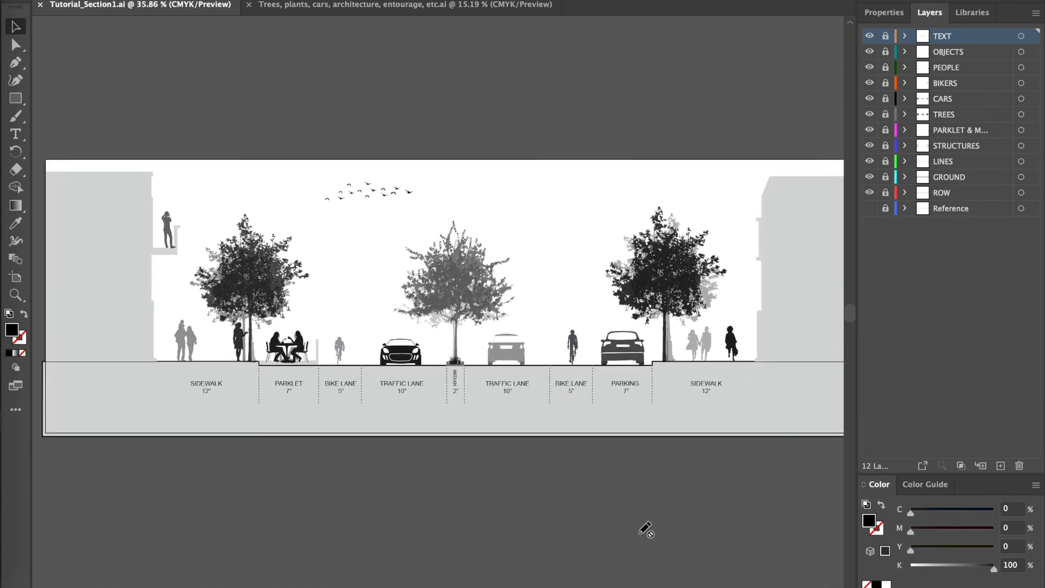